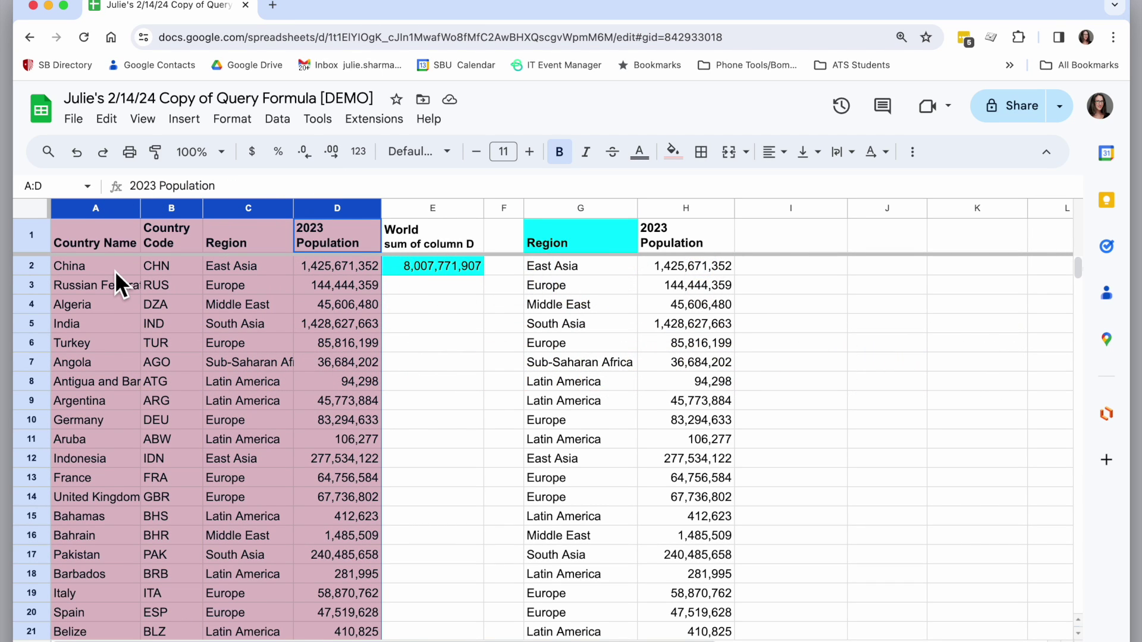
# Step: Open G1's query formula for editing and confirm it unchanged
pyautogui.click(568, 241)
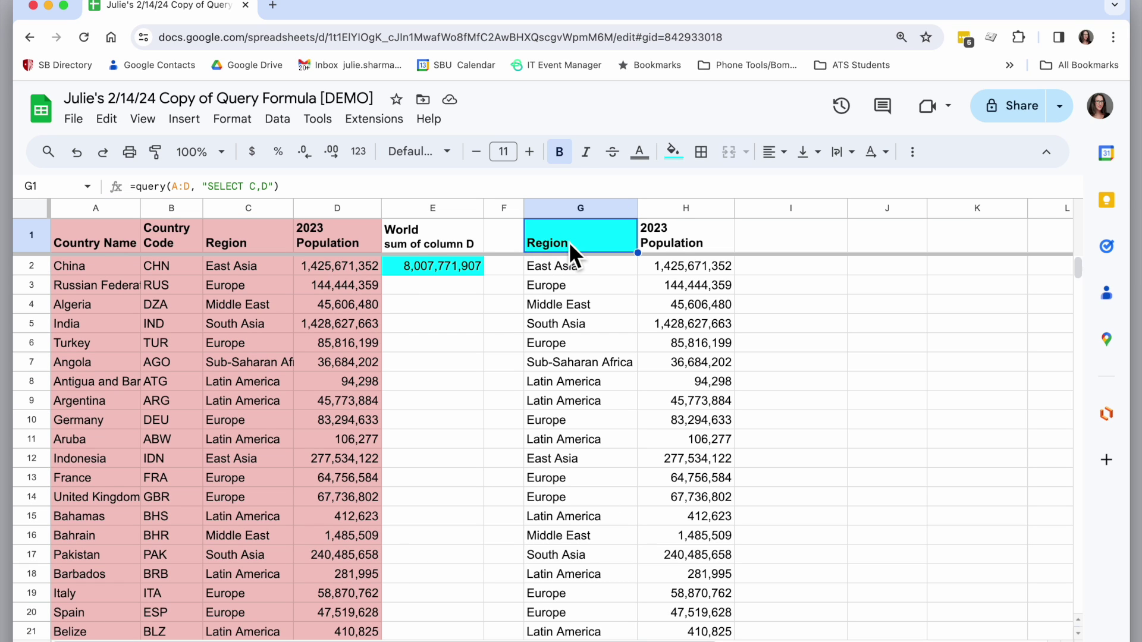
pyautogui.doubleClick(569, 242)
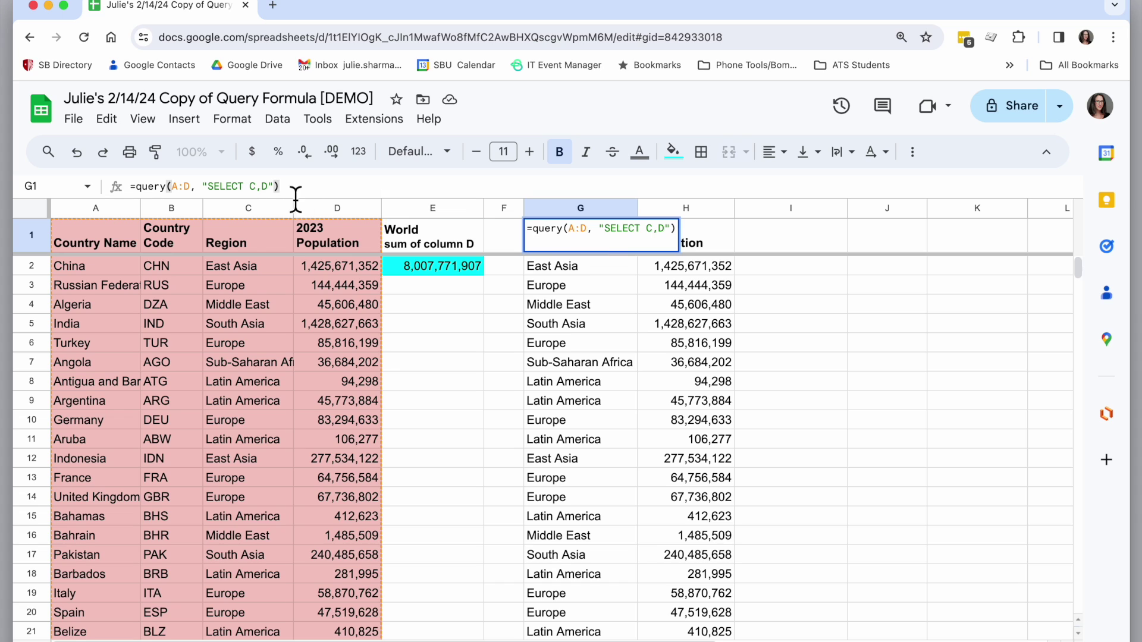
pyautogui.click(269, 186)
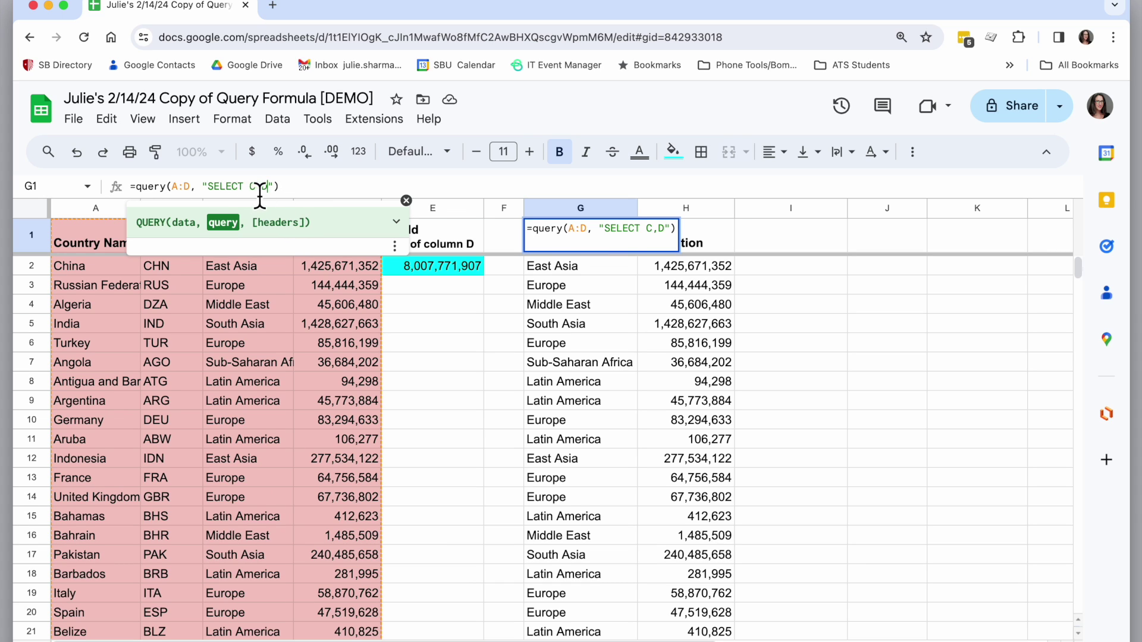
pyautogui.press('Return')
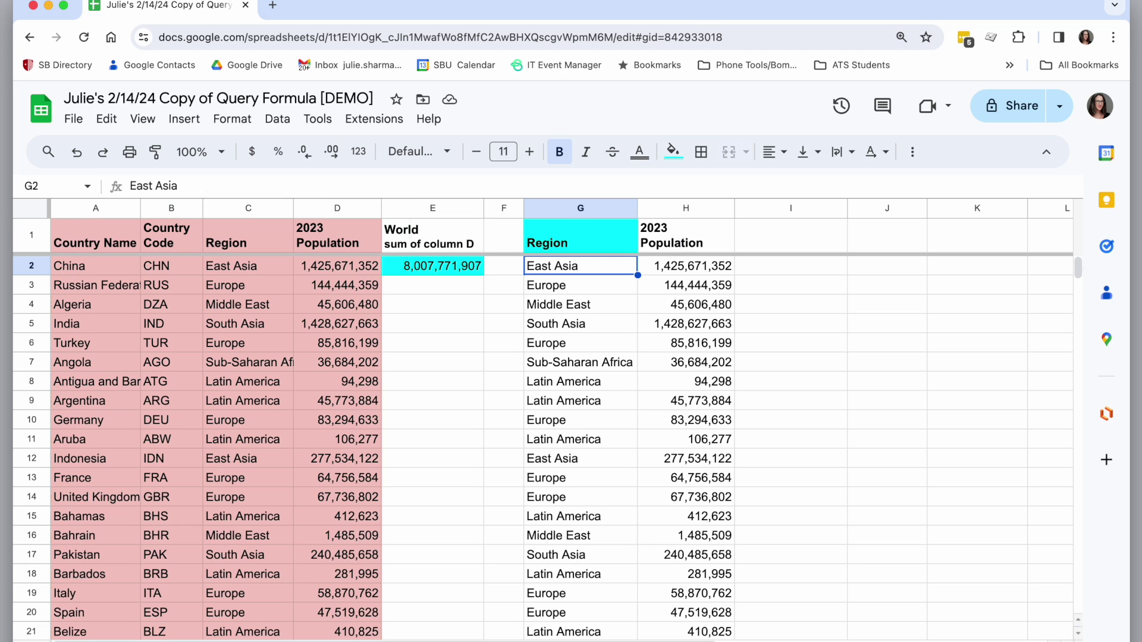
# Step: Compare the East Asia value in G2 with the region entries in C2 and C12, then reselect G1
pyautogui.doubleClick(583, 267)
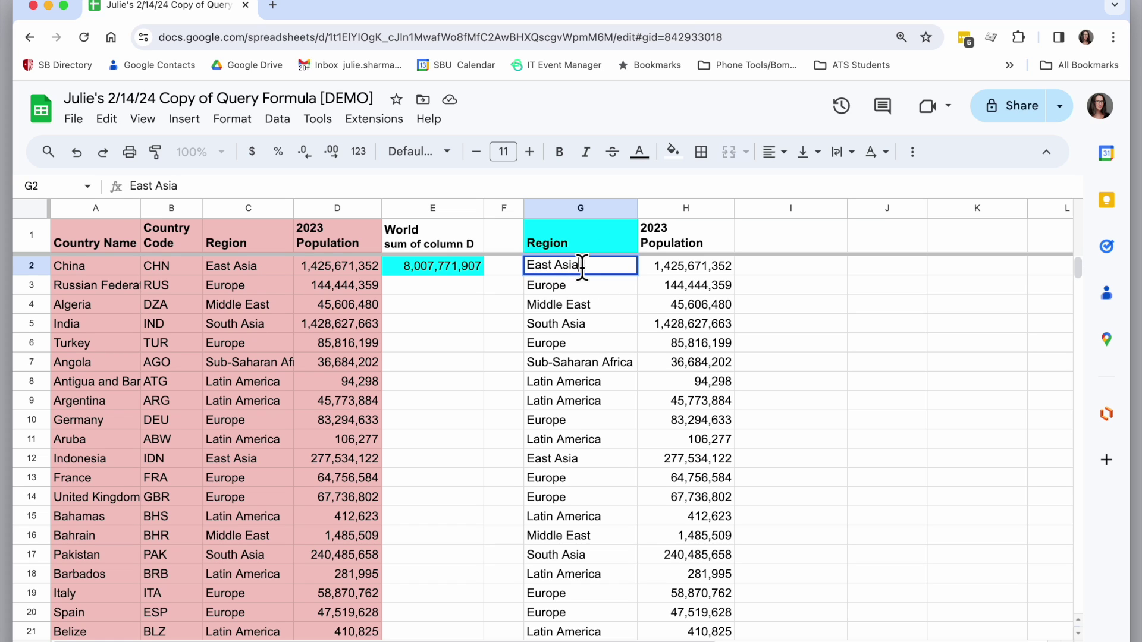
pyautogui.click(260, 270)
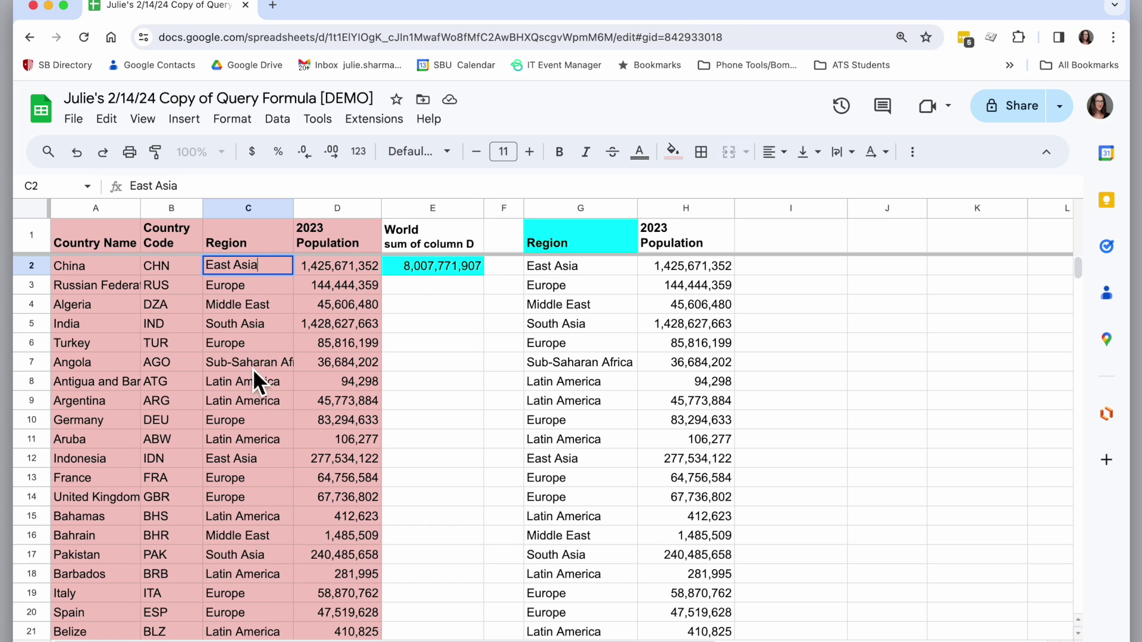
pyautogui.click(261, 459)
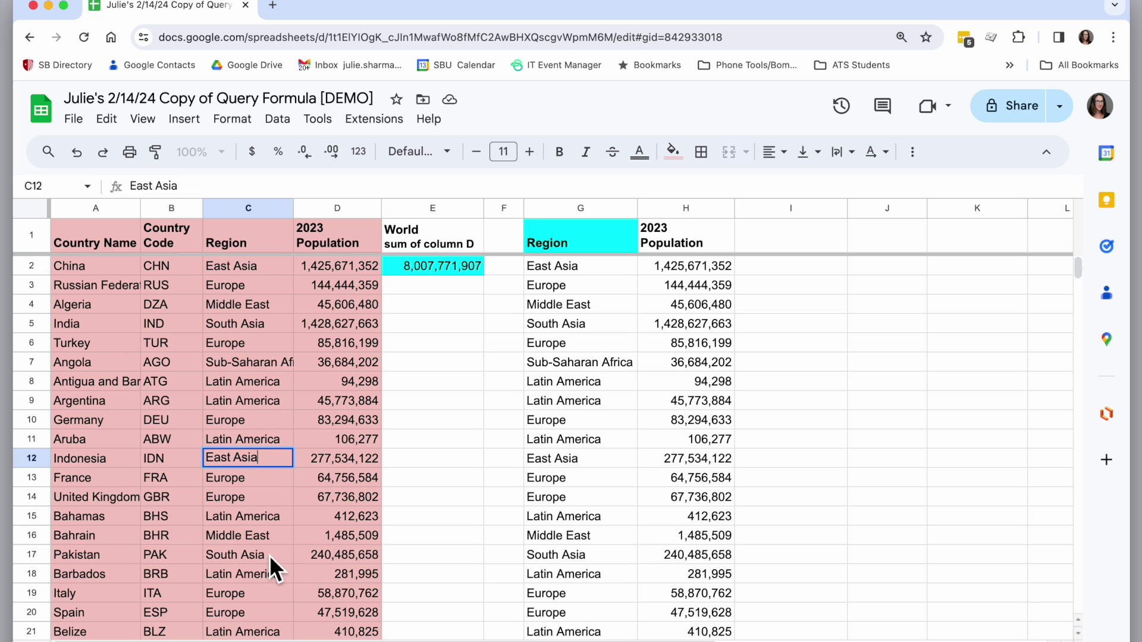
pyautogui.doubleClick(605, 266)
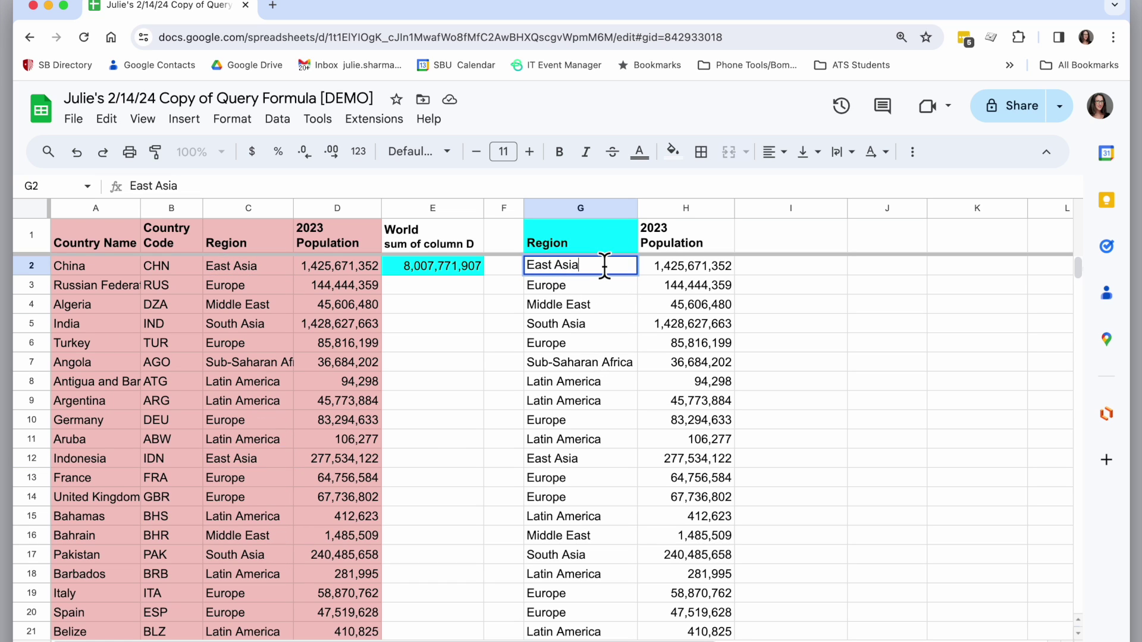
pyautogui.press('Escape')
pyautogui.press('Up')
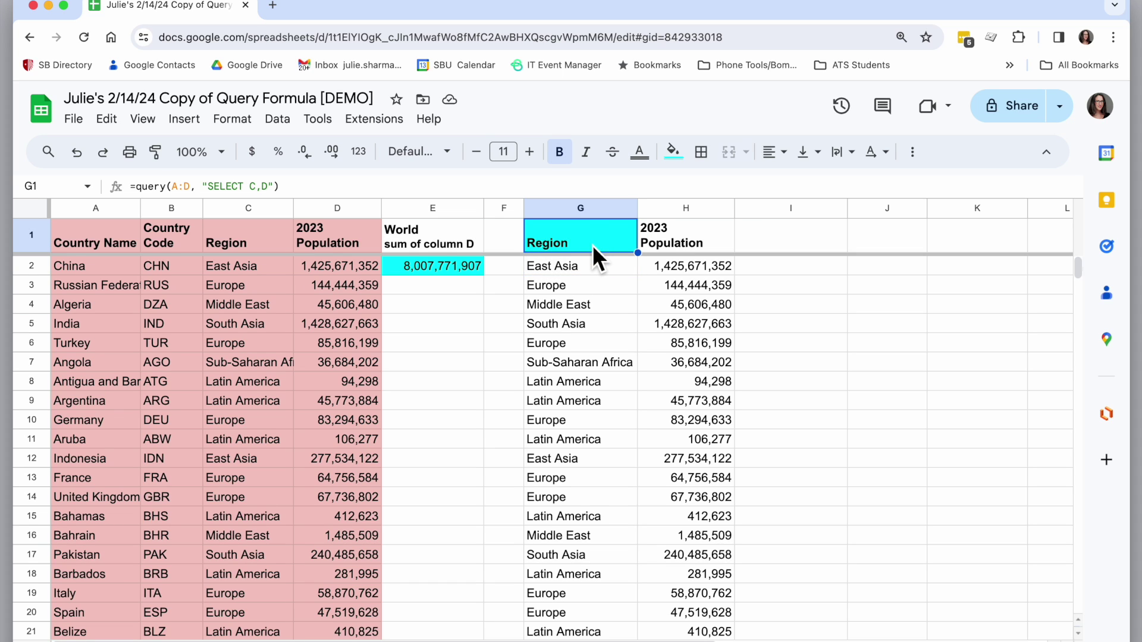
pyautogui.click(592, 268)
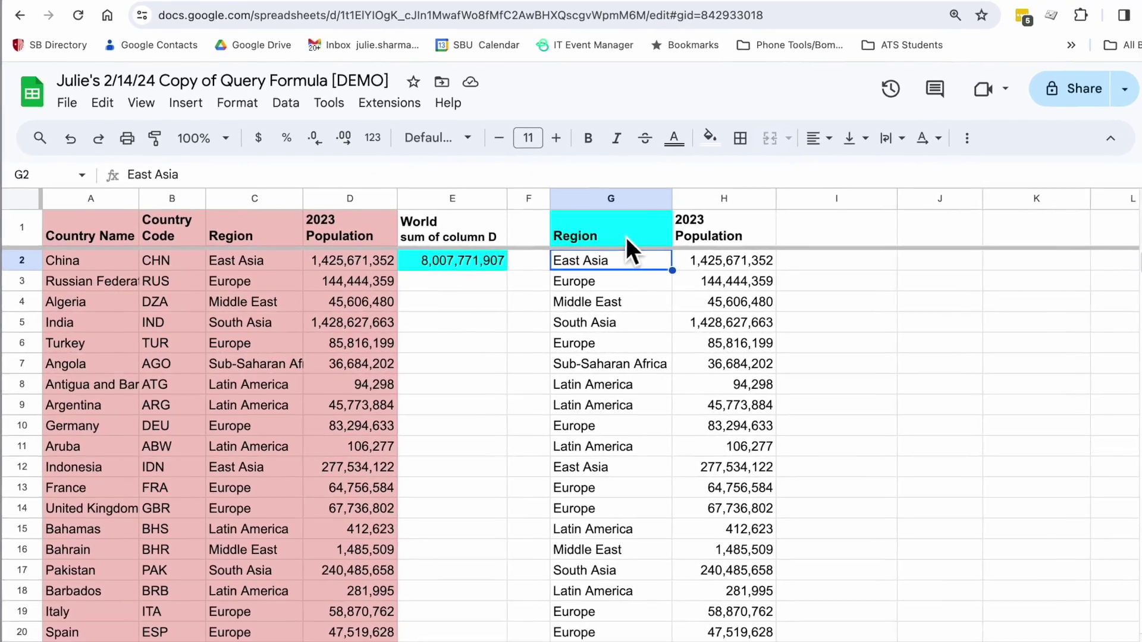
pyautogui.click(626, 237)
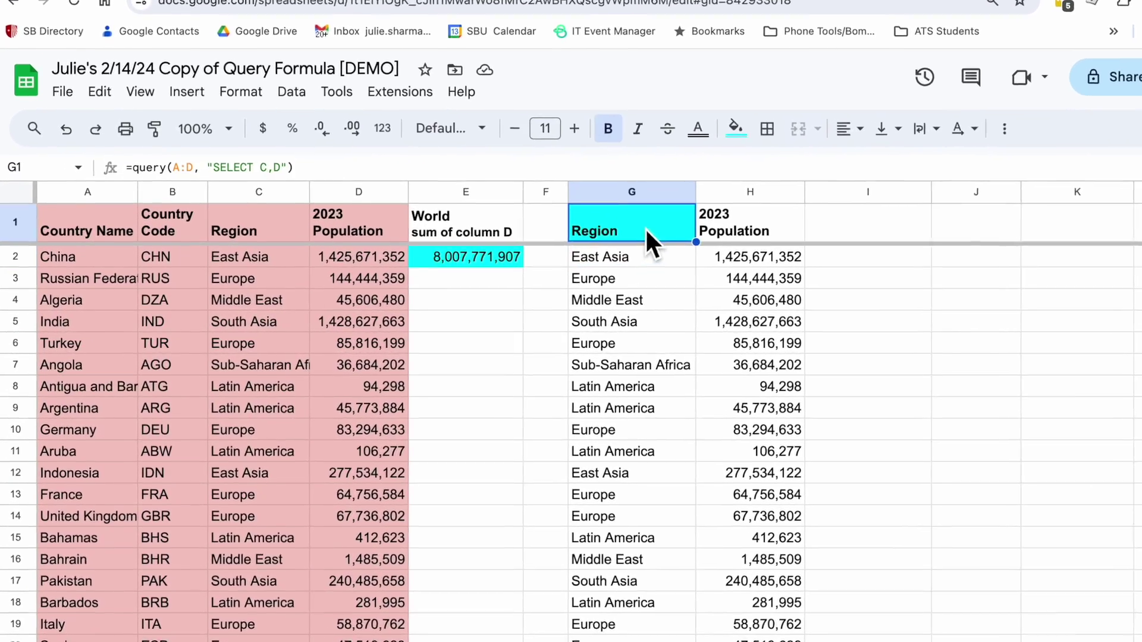
# Step: Append GROUP BY C after C,D in the query, triggering the CANNOT_GROUP_WITHOUT_AGG error
pyautogui.click(272, 174)
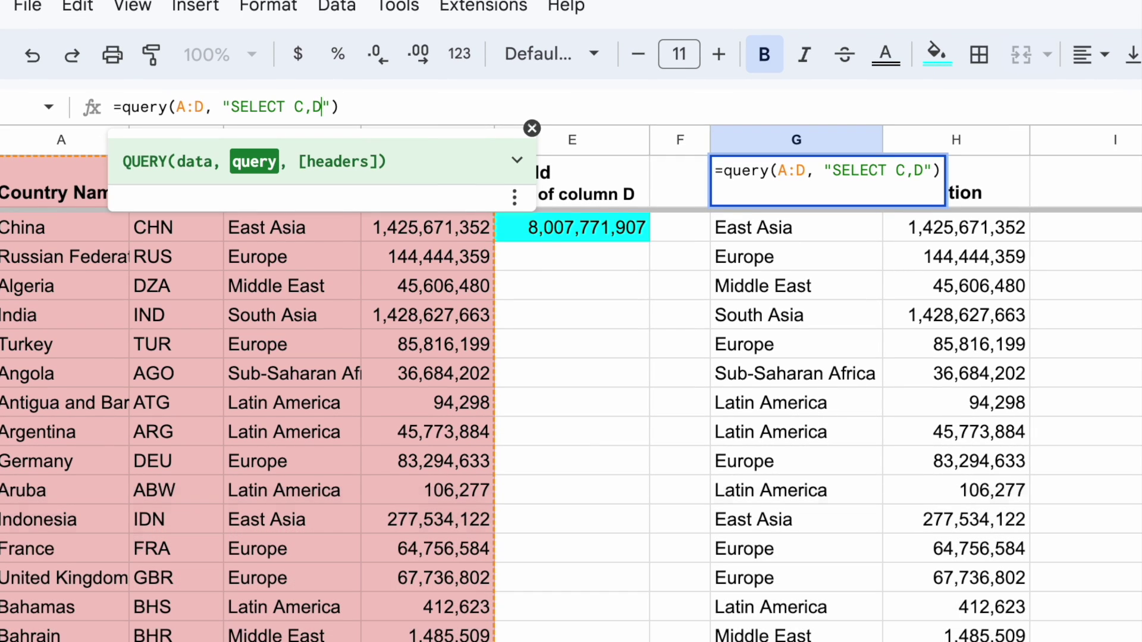
pyautogui.write('GR')
pyautogui.write('OUP BY ')
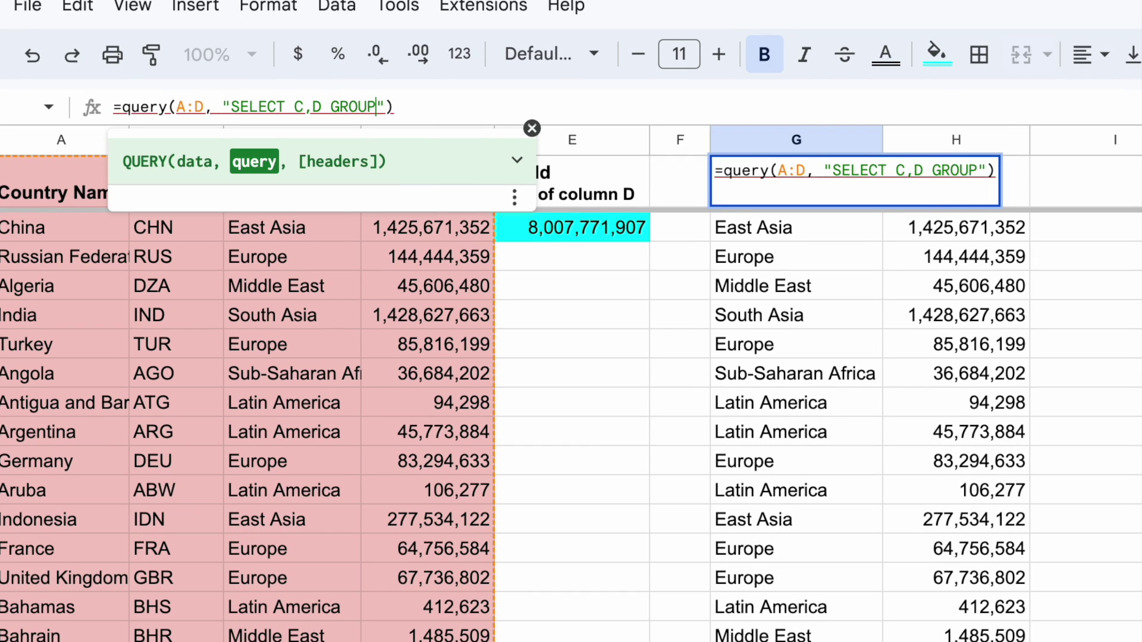
pyautogui.write('C')
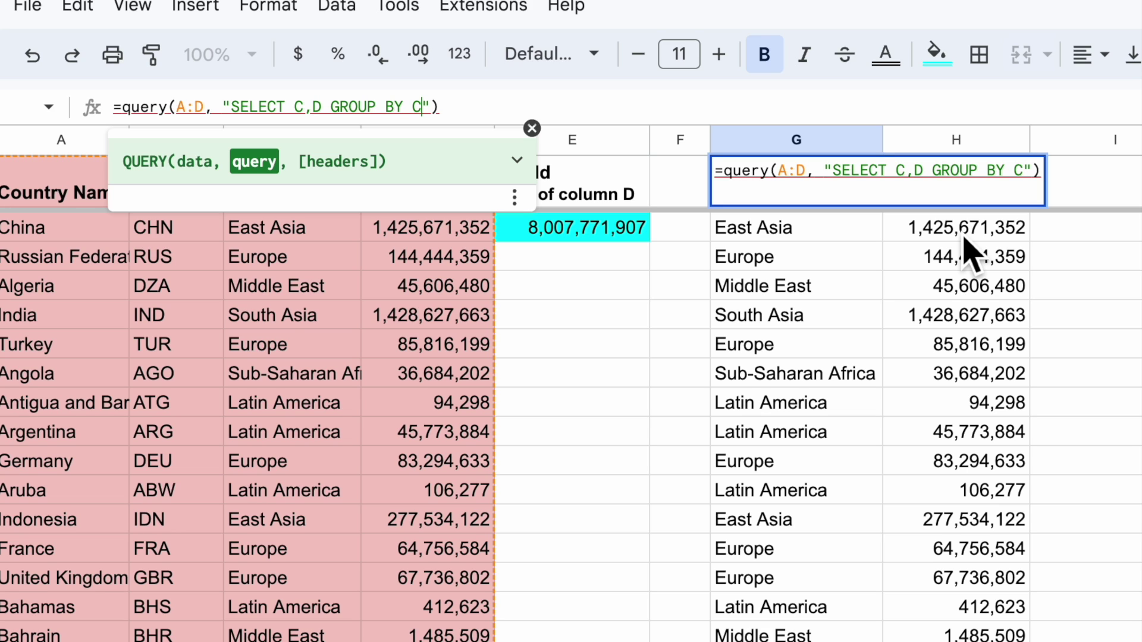
pyautogui.moveTo(319, 119)
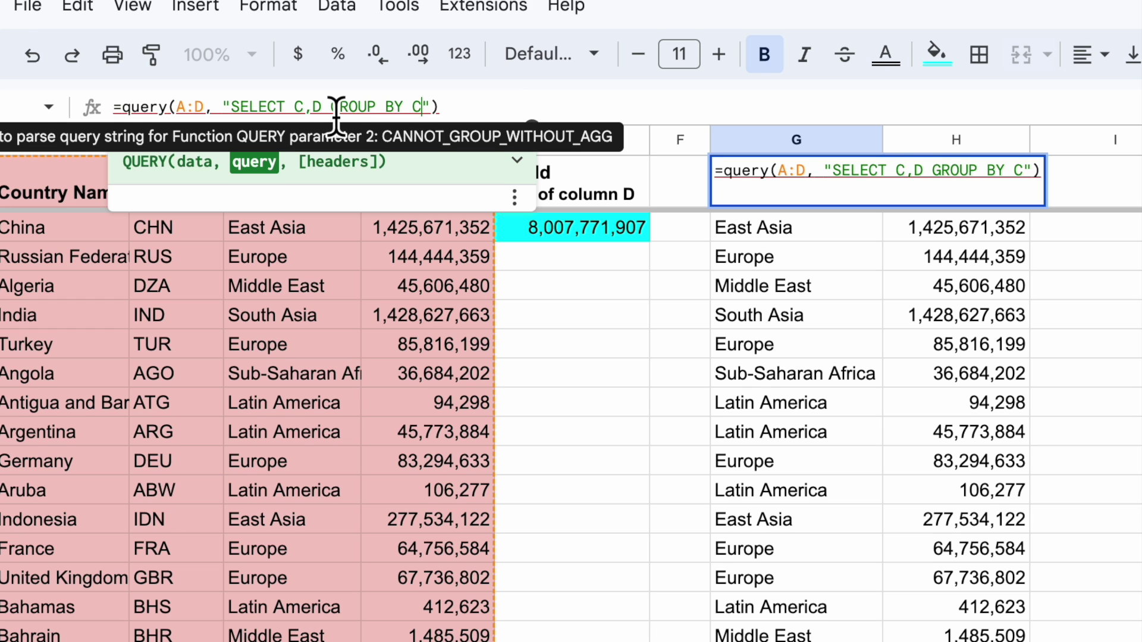
# Step: Wrap D in sum() so the query reads SELECT C, sum(D) GROUP BY C, showing East Asia 2,345,190,020
pyautogui.doubleClick(324, 113)
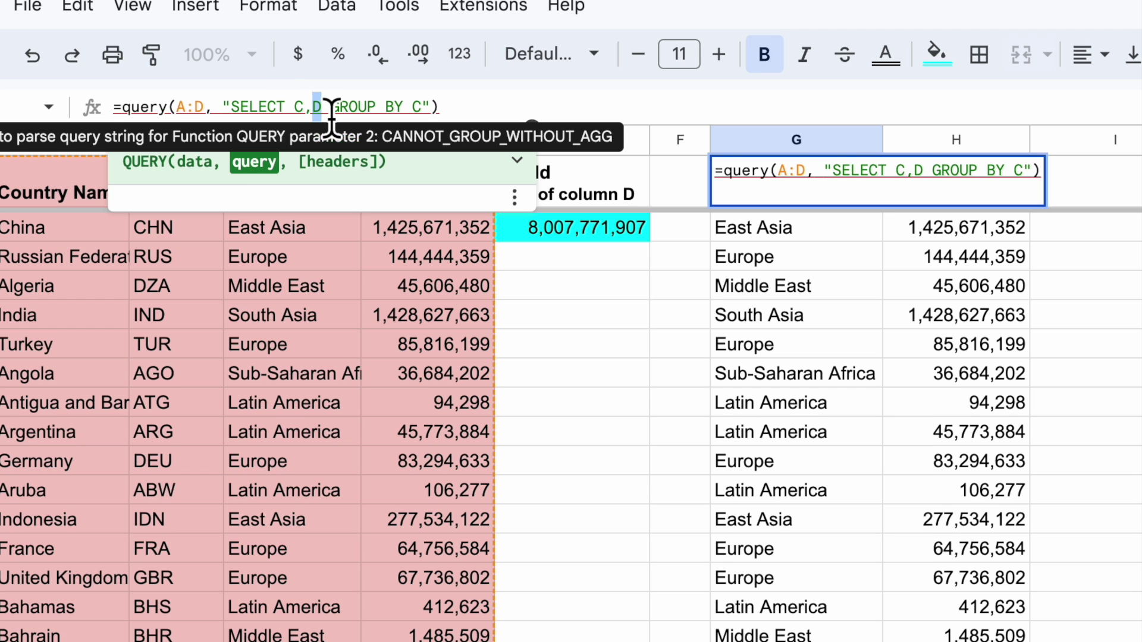
pyautogui.write('D')
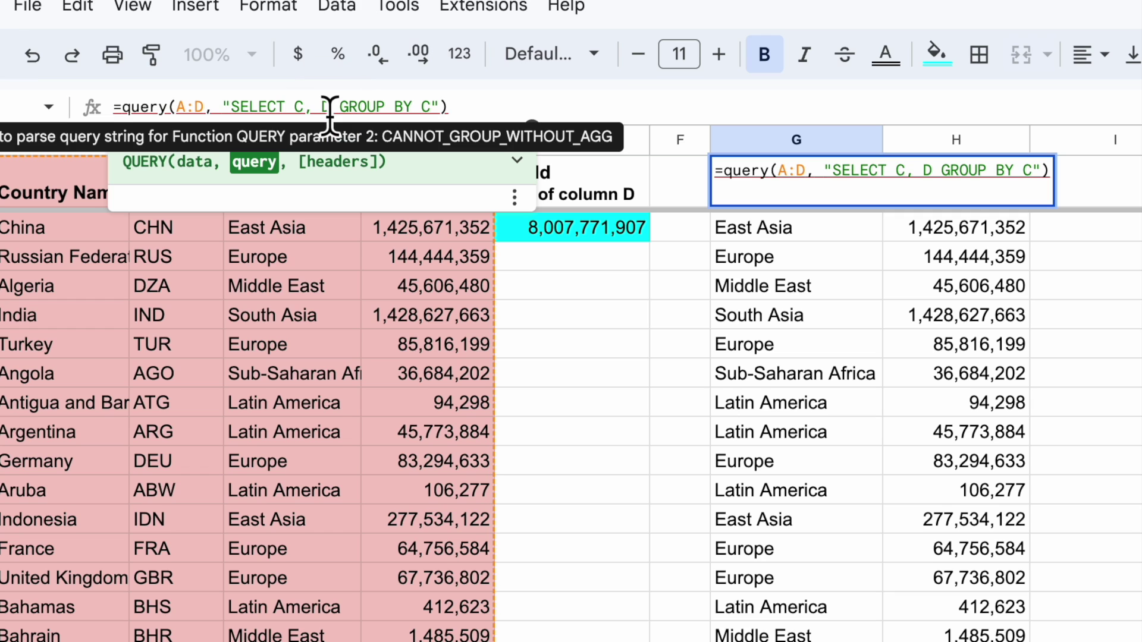
pyautogui.write('(')
pyautogui.press('Right')
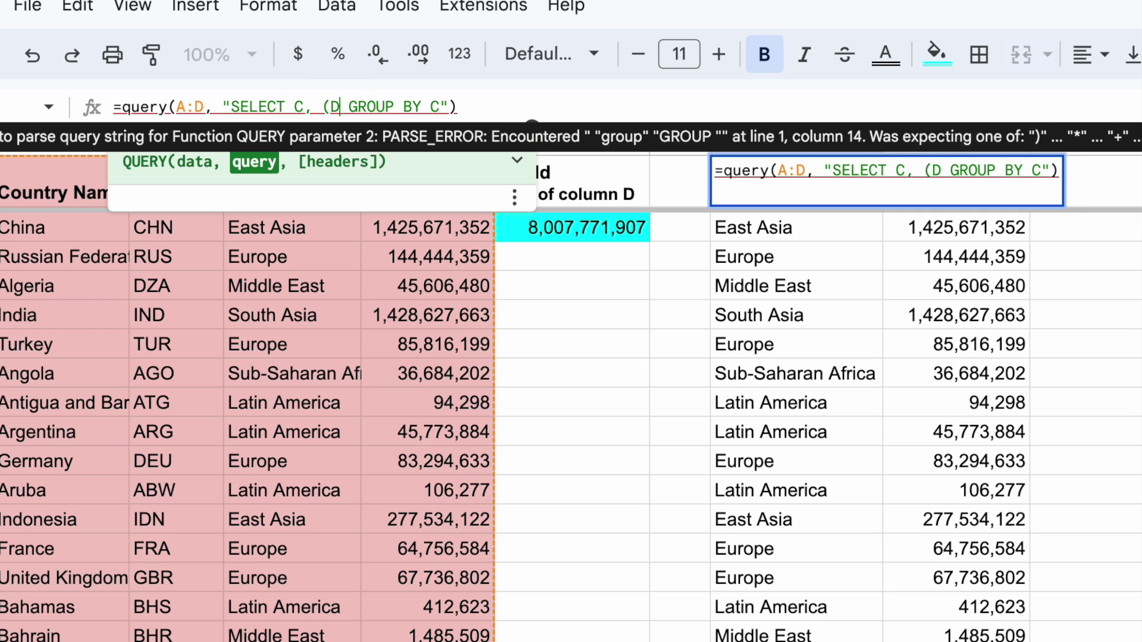
pyautogui.write(')')
pyautogui.press('Left')
pyautogui.press('Left')
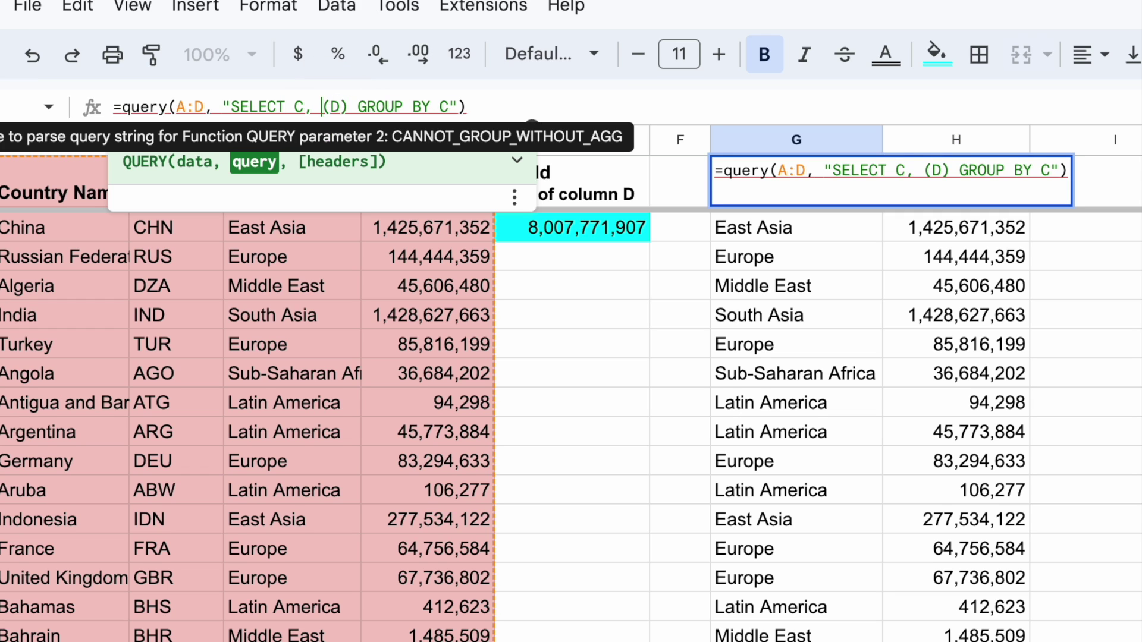
pyautogui.write('sum')
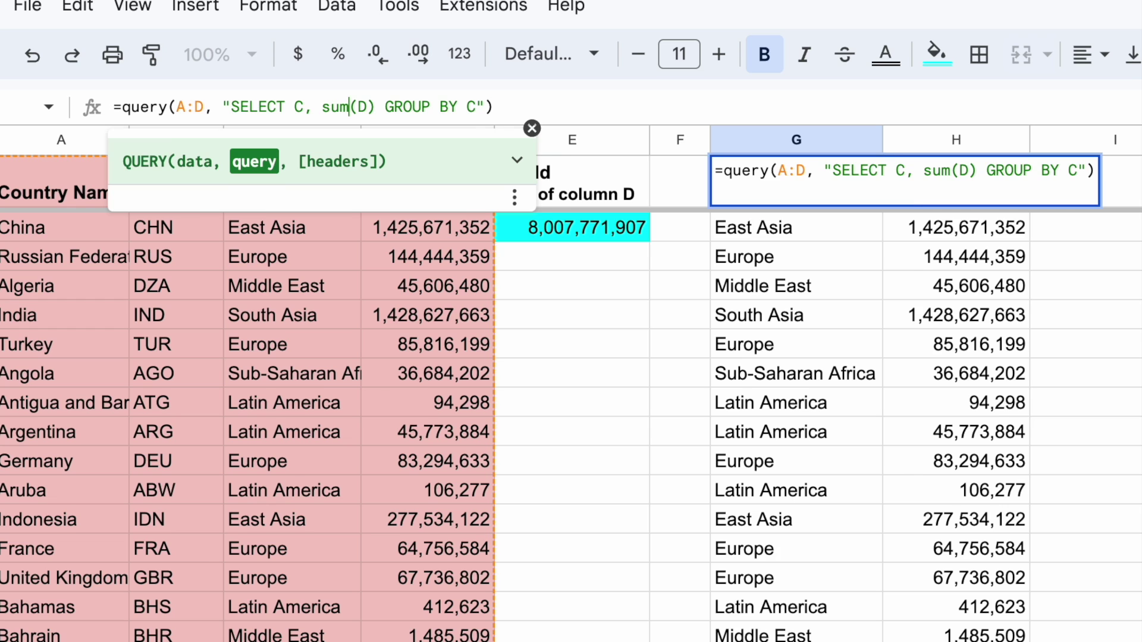
pyautogui.press('Return')
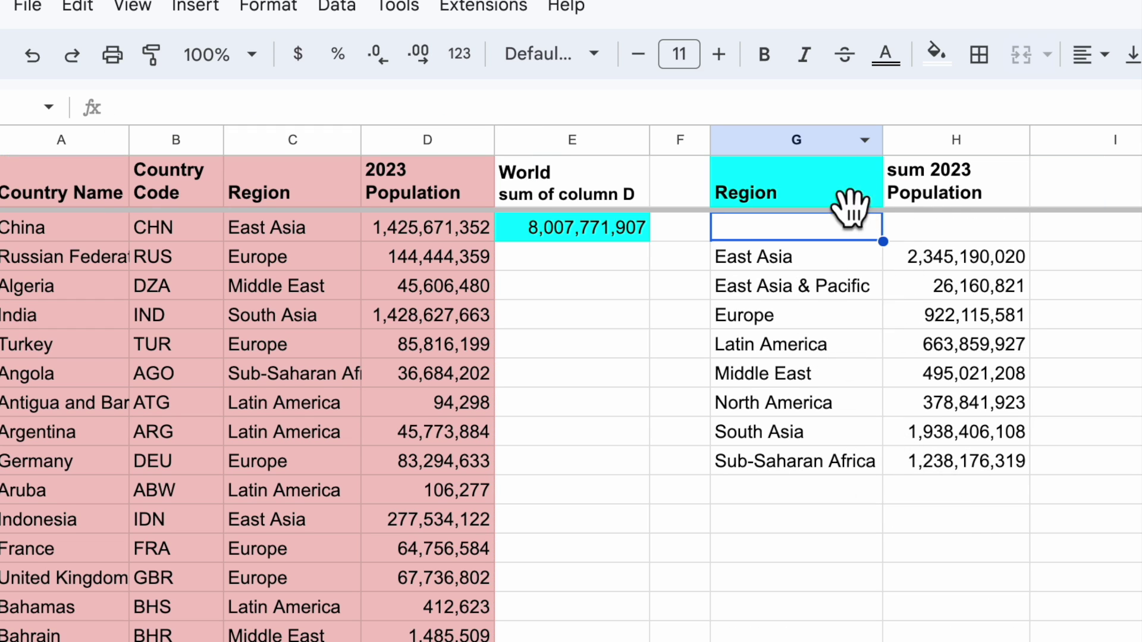
pyautogui.click(798, 185)
# Step: Switch the query's aggregate to avg to show each region's average population
pyautogui.click(359, 113)
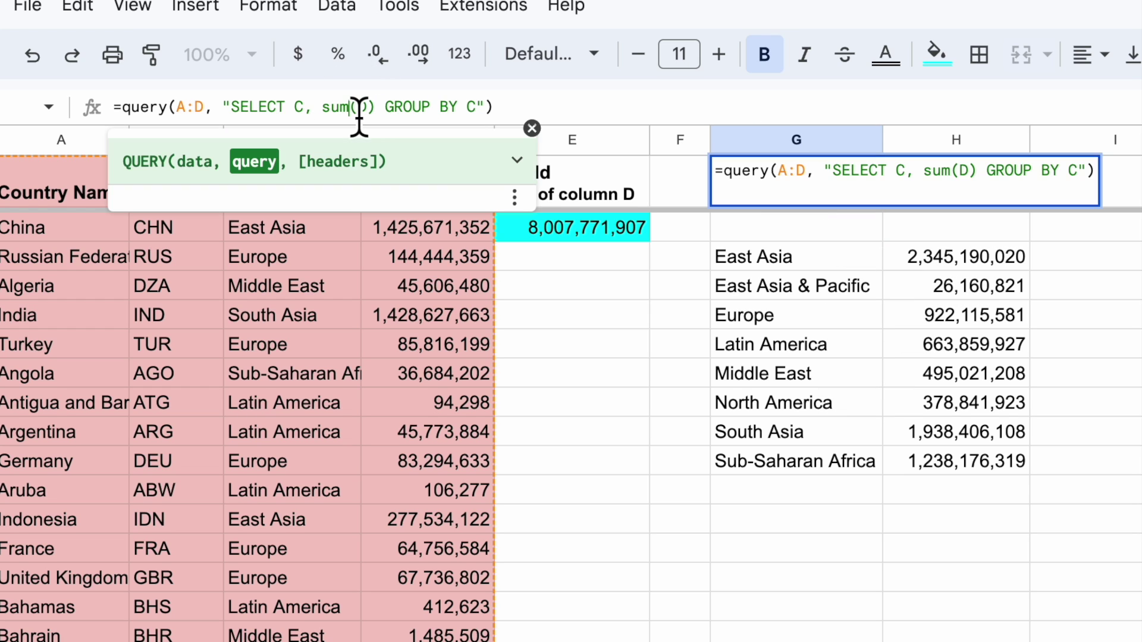
pyautogui.press('BackSpace')
pyautogui.press('BackSpace')
pyautogui.press('BackSpace')
pyautogui.write('av')
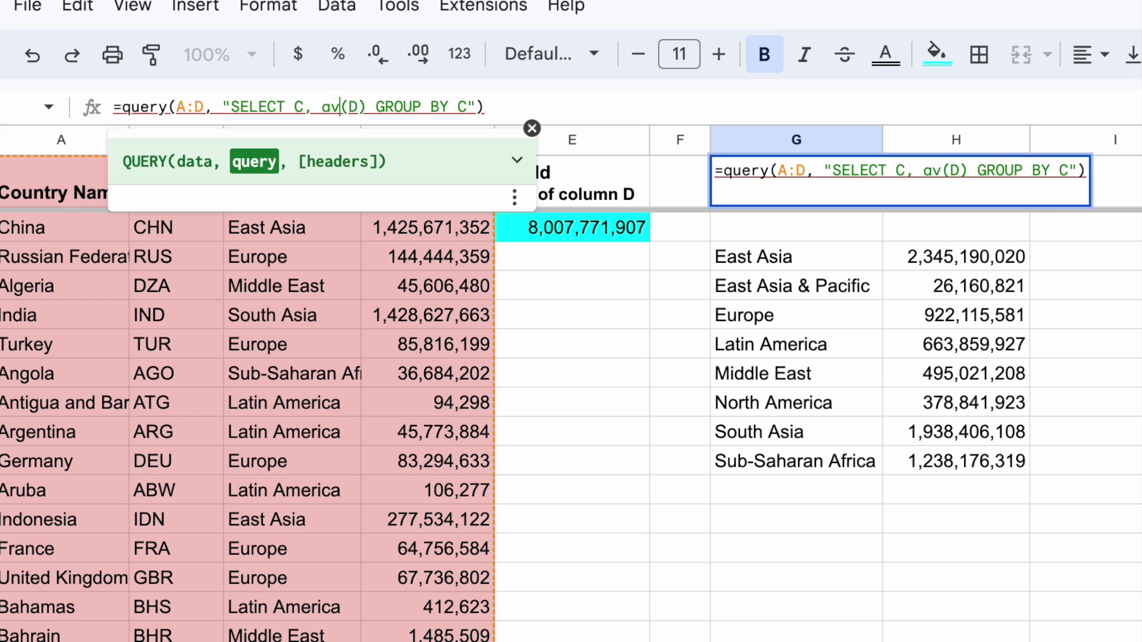
pyautogui.write('g')
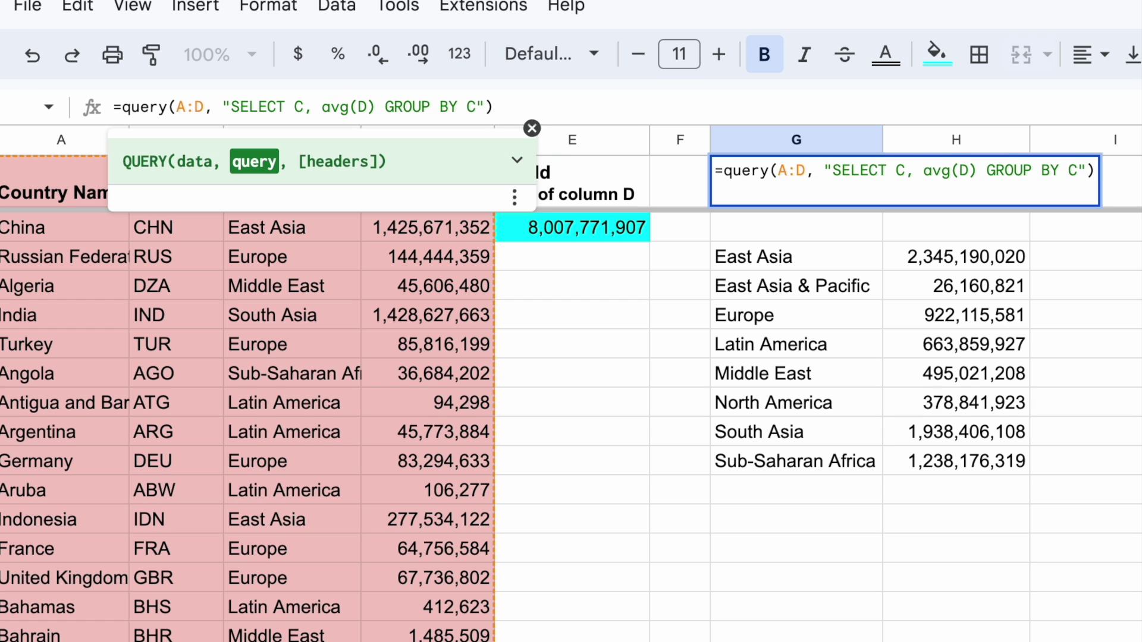
pyautogui.press('Return')
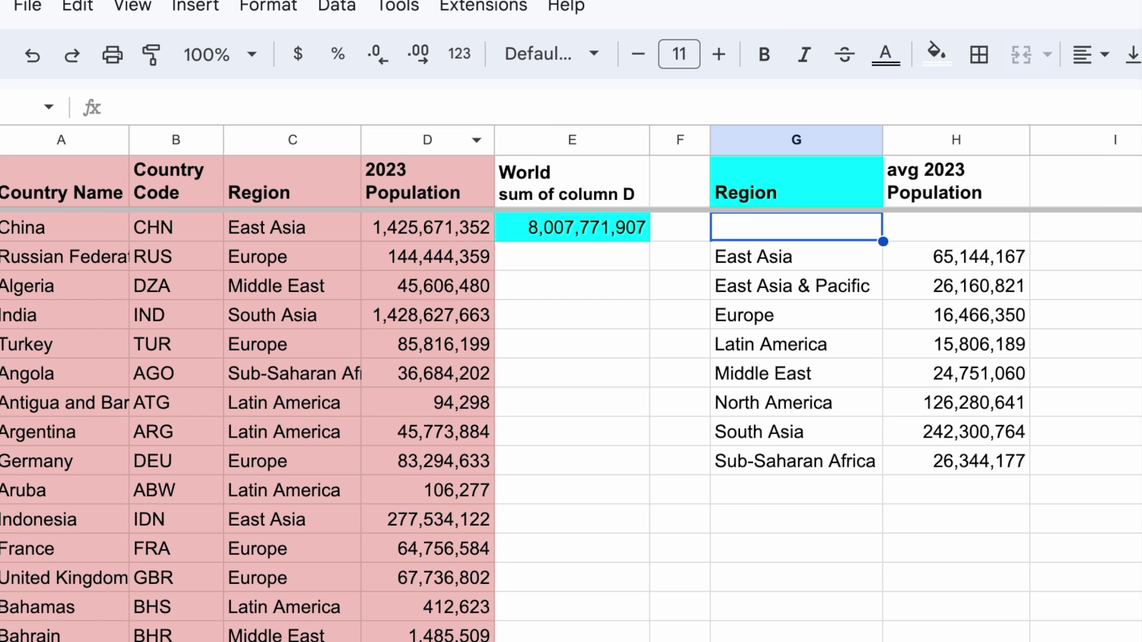
pyautogui.press('Up')
# Step: Change the aggregate to min to show each region's minimum population
pyautogui.click(349, 108)
pyautogui.press('BackSpace')
pyautogui.press('BackSpace')
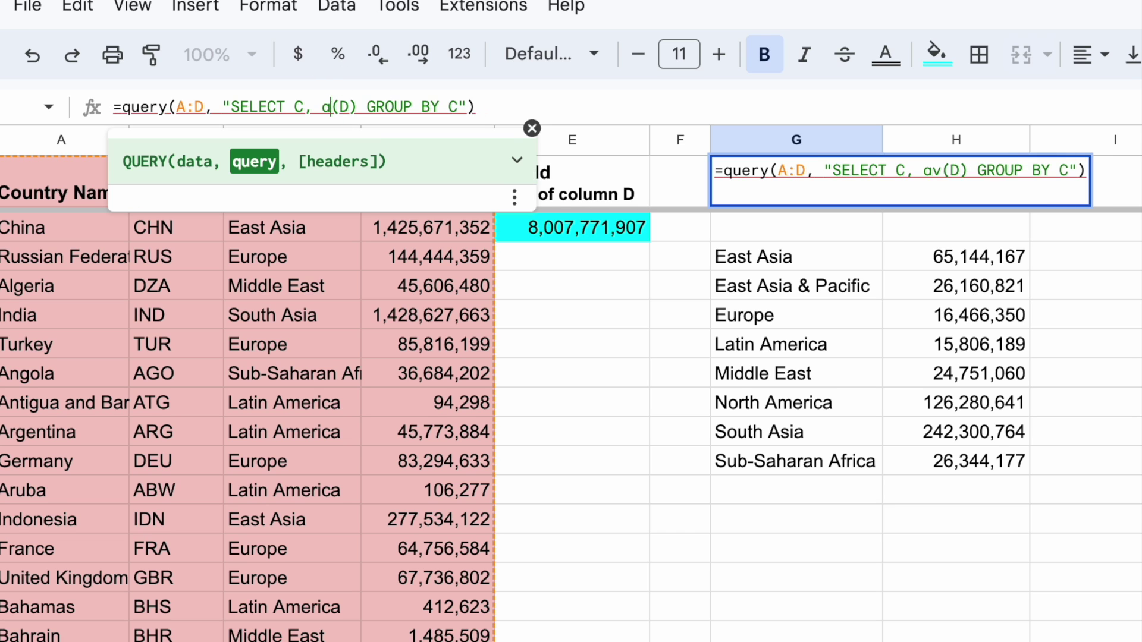
pyautogui.press('BackSpace')
pyautogui.write('min')
pyautogui.press('Return')
pyautogui.press('Up')
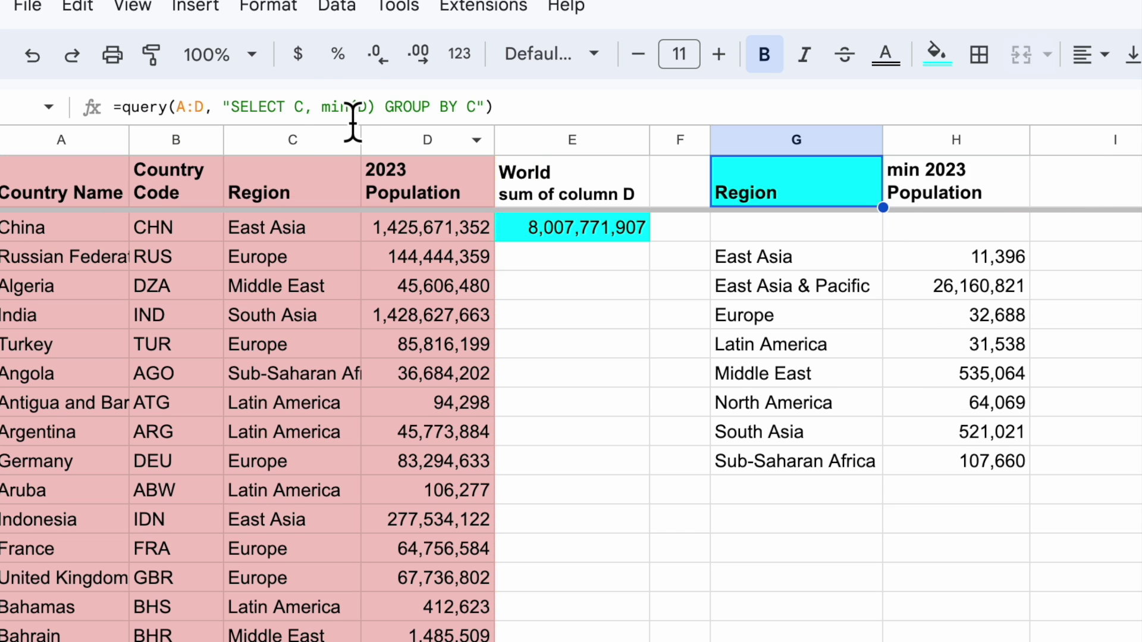
# Step: Change the aggregate to max to show each region's maximum population
pyautogui.click(352, 113)
pyautogui.press('BackSpace')
pyautogui.press('BackSpace')
pyautogui.write('ax')
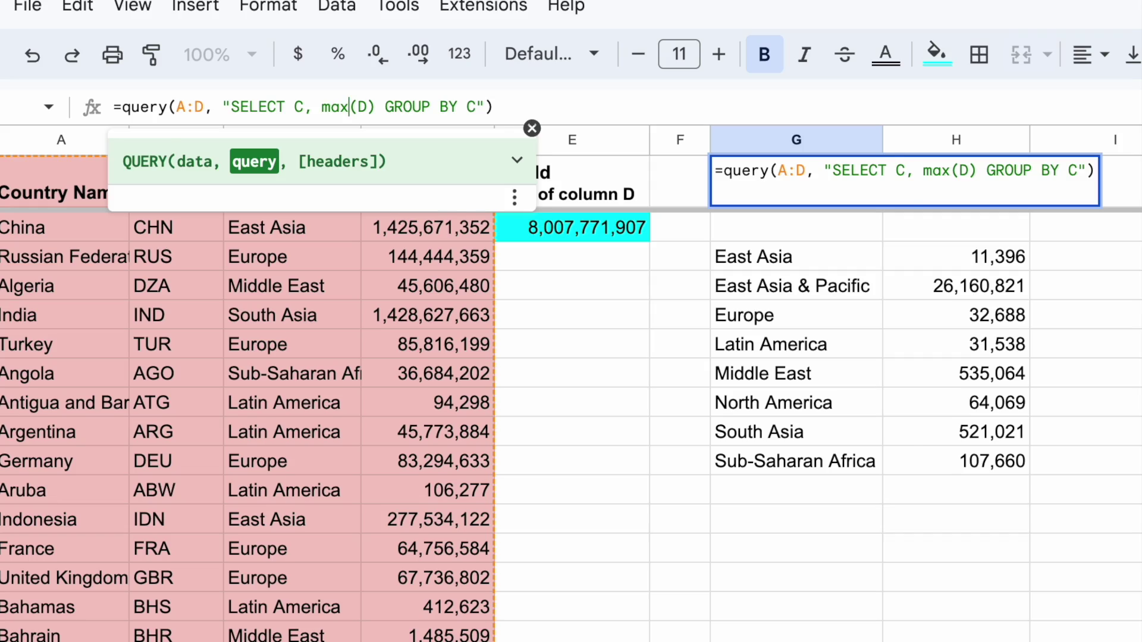
pyautogui.press('Return')
pyautogui.press('Up')
# Step: Restore sum(D) so G1 totals population per region, then highlight the blank row 2
pyautogui.click(349, 107)
pyautogui.press('BackSpace')
pyautogui.press('BackSpace')
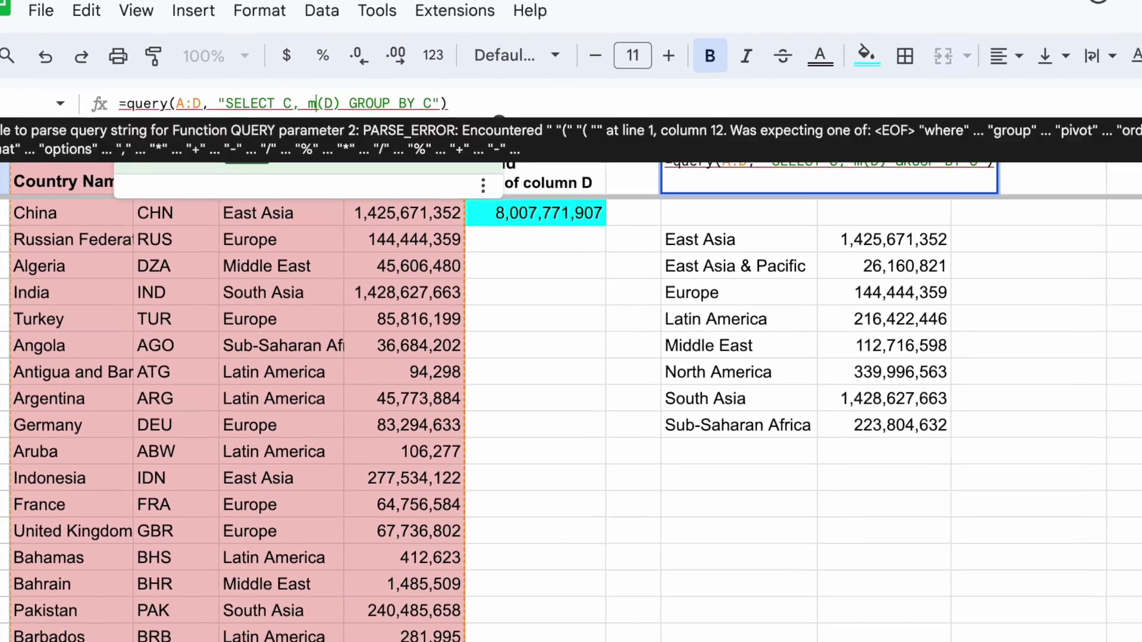
pyautogui.press('BackSpace')
pyautogui.write('sum')
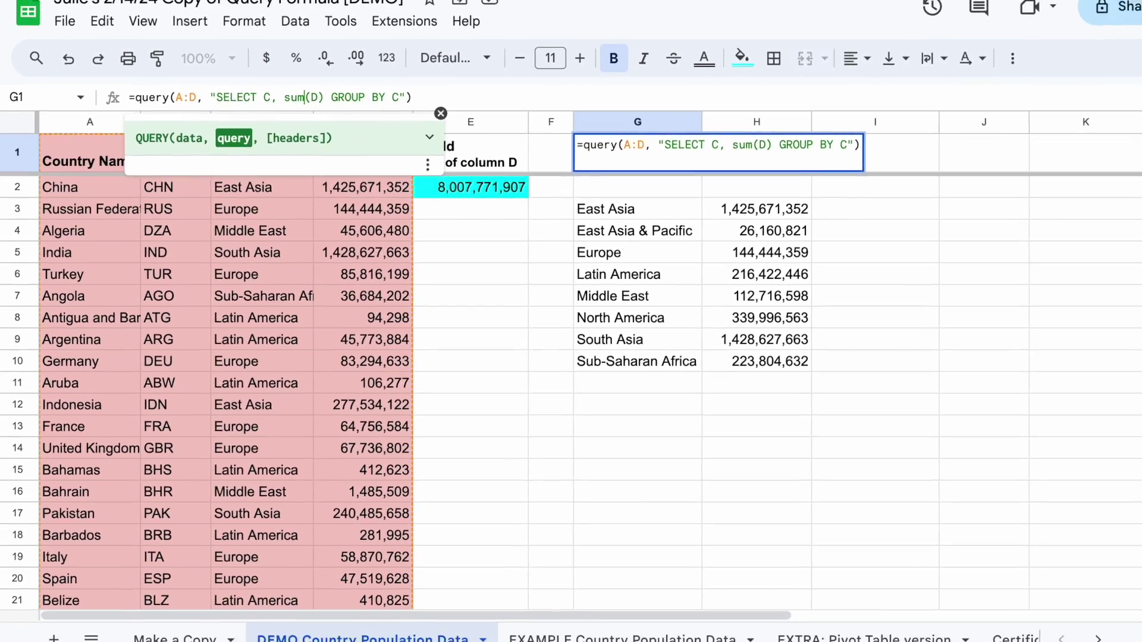
pyautogui.press('Return')
pyautogui.press('Up')
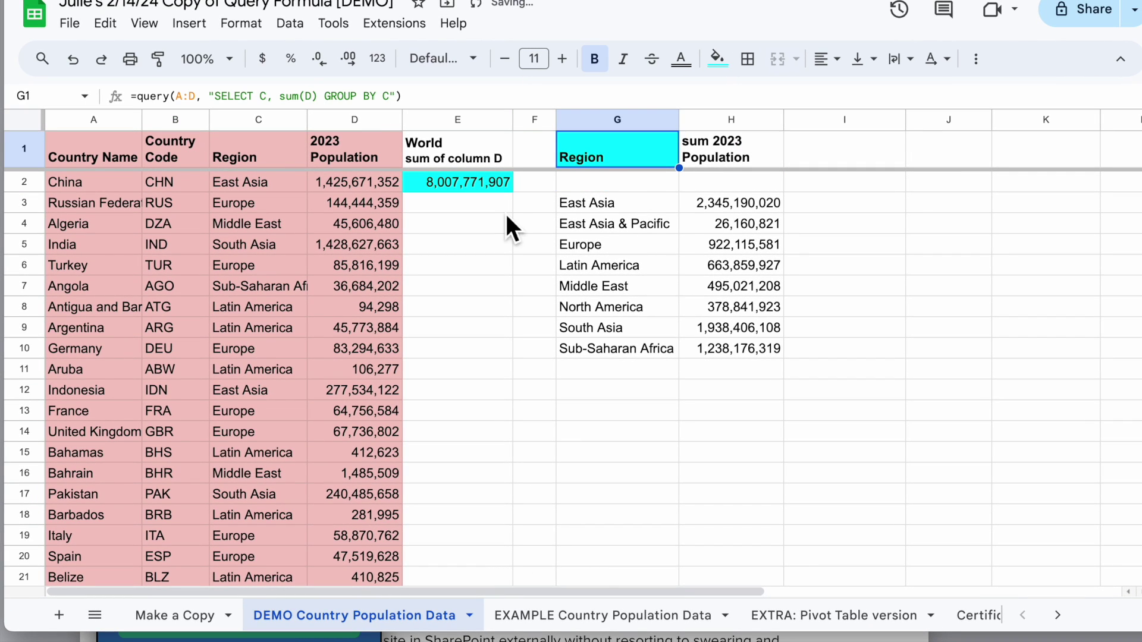
pyautogui.moveTo(649, 184); pyautogui.dragTo(698, 185)
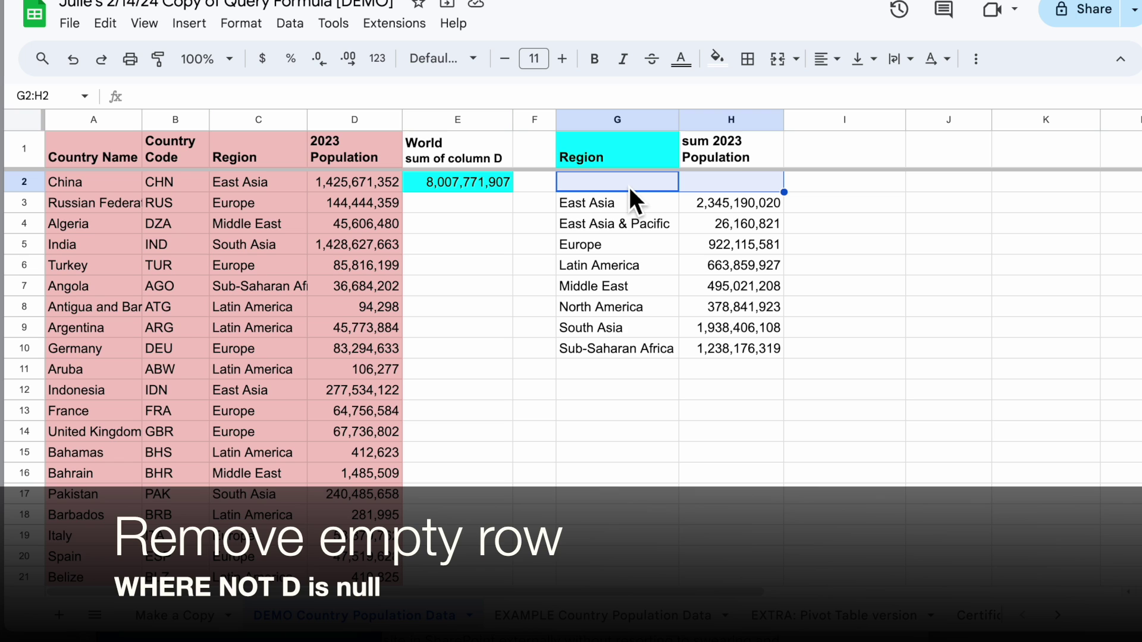
pyautogui.click(116, 295)
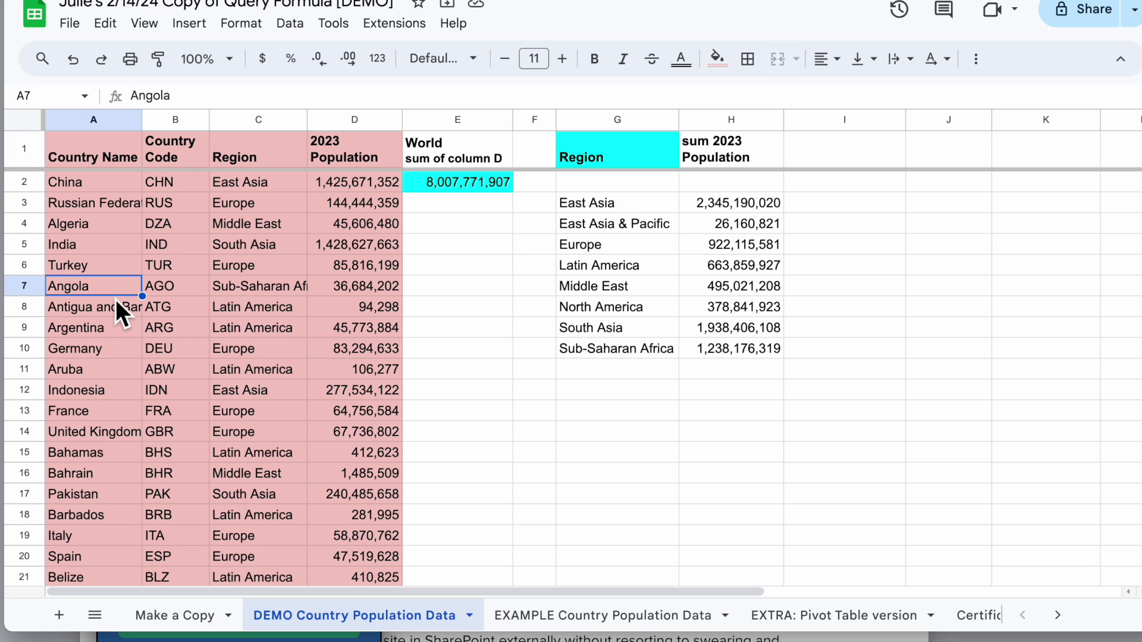
pyautogui.hotkey('ctrl', 'Down')
pyautogui.scroll(-2, 117, 356)
pyautogui.scroll(-1, 116, 356)
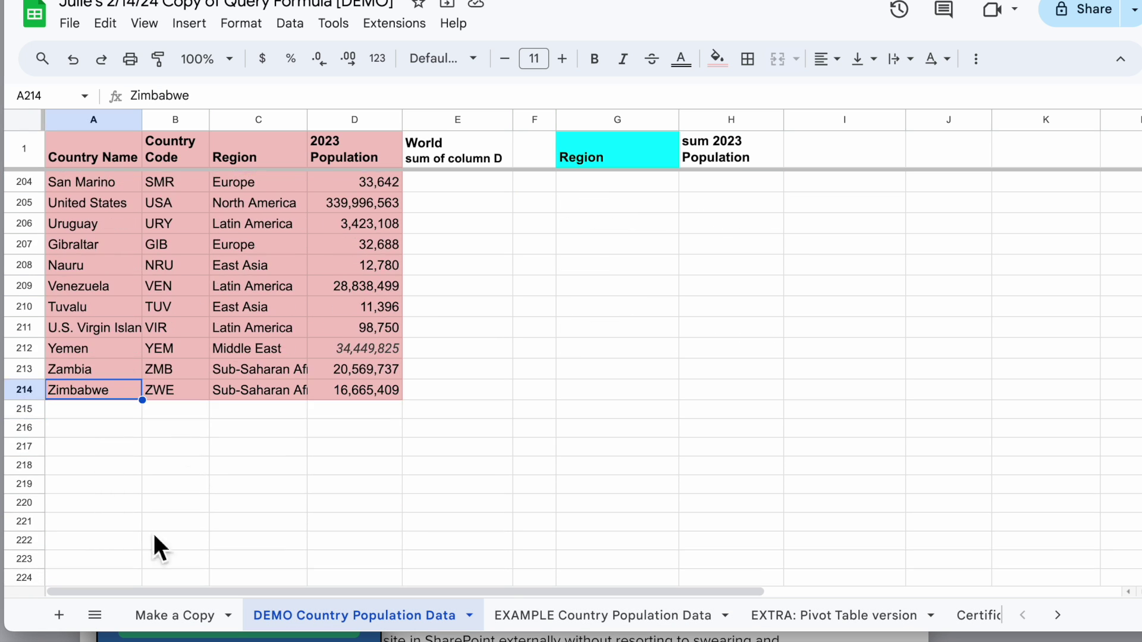
pyautogui.moveTo(75, 410); pyautogui.dragTo(354, 417)
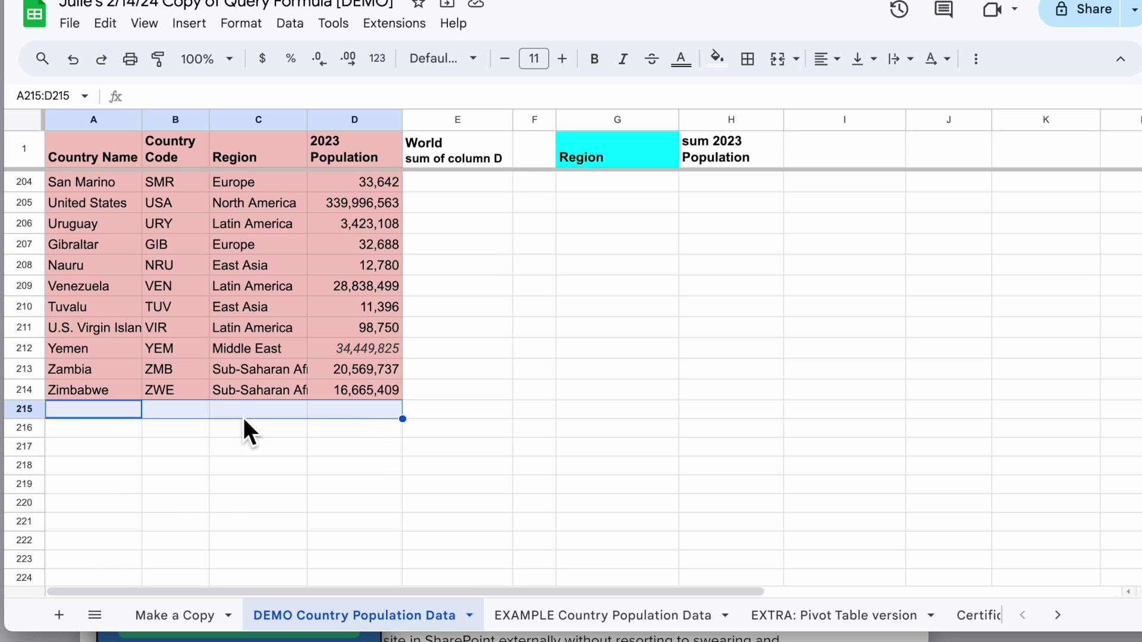
pyautogui.scroll(20, 345, 416)
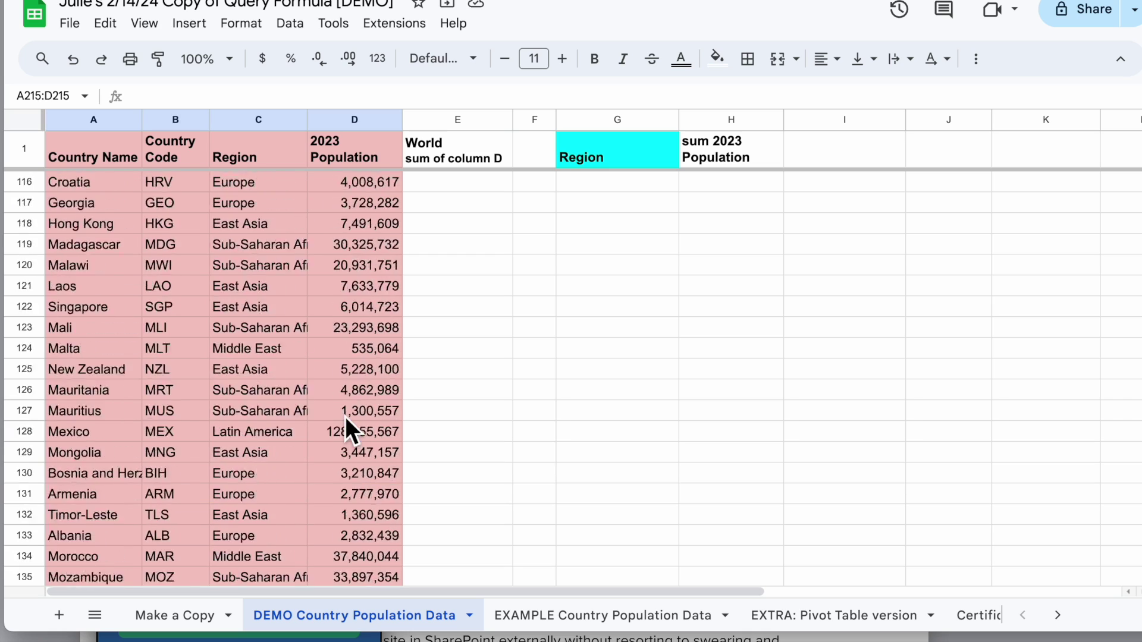
pyautogui.click(731, 182)
pyautogui.scroll(3, 687, 351)
pyautogui.click(731, 182)
# Step: Check the blank region cell G2, then reselect the query cell G1
pyautogui.click(617, 149)
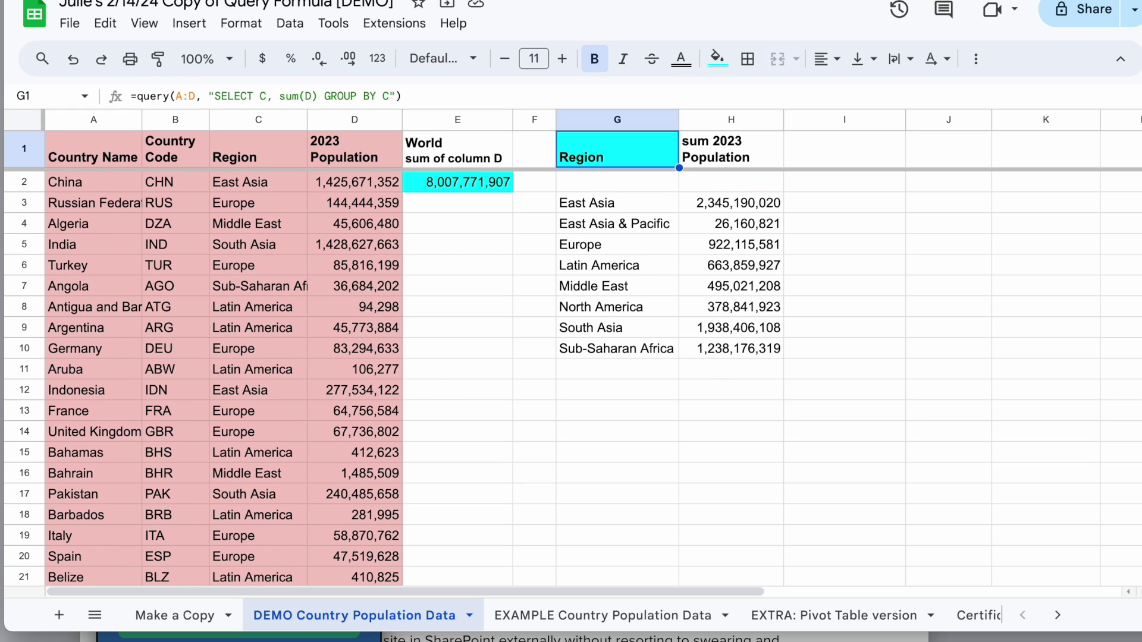
pyautogui.click(617, 182)
pyautogui.press('Up')
# Step: Insert WHERE NOT D is null before GROUP BY C and apply the query
pyautogui.click(395, 102)
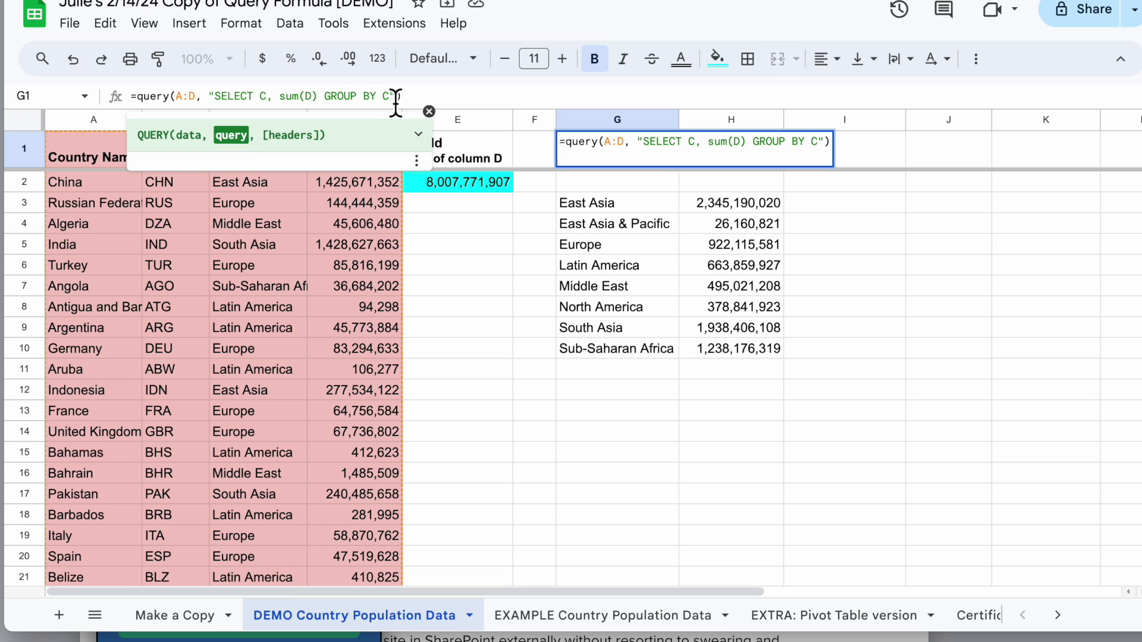
pyautogui.click(327, 100)
pyautogui.write('WHERE')
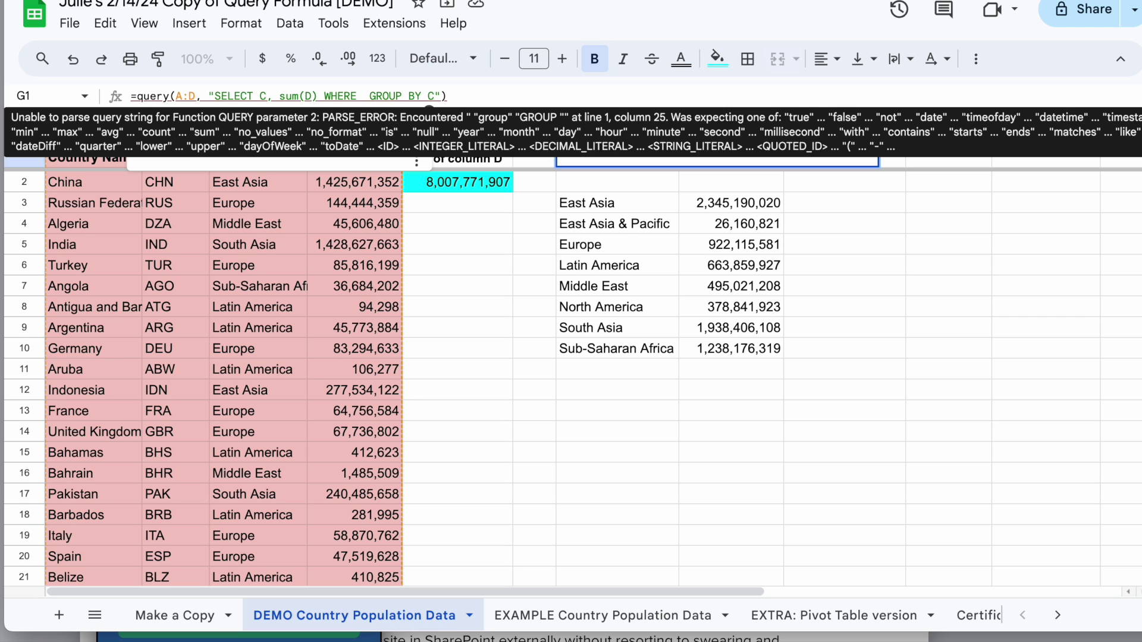
pyautogui.write('D is null')
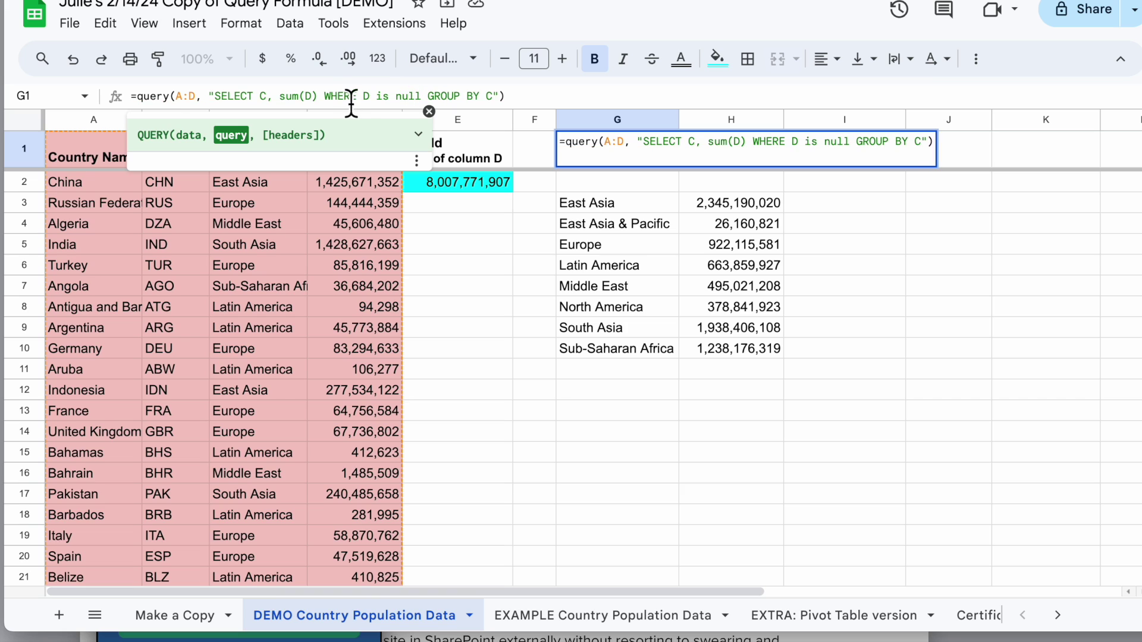
pyautogui.click(370, 96)
pyautogui.write('NOT')
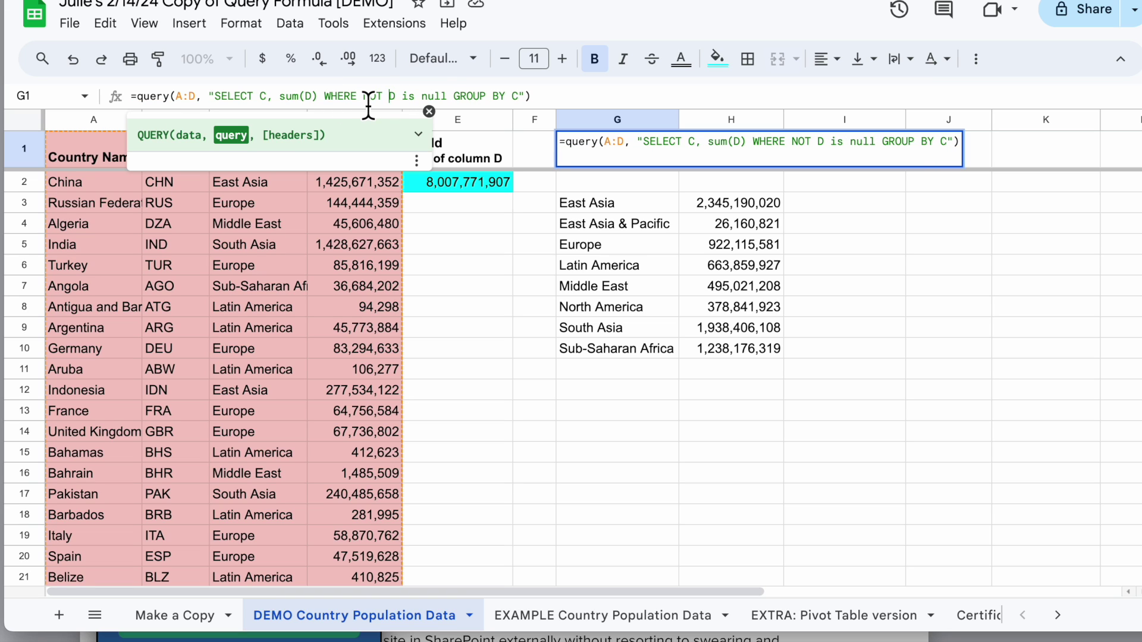
pyautogui.moveTo(317, 96); pyautogui.dragTo(448, 96)
pyautogui.click(346, 102)
pyautogui.press('Return')
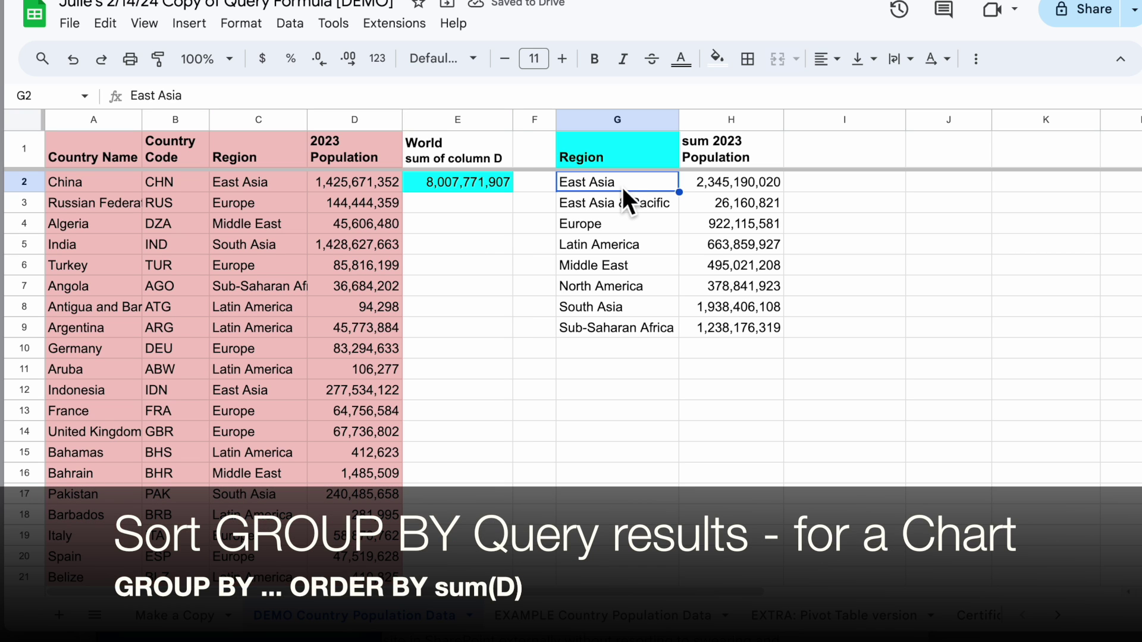
pyautogui.moveTo(602, 155); pyautogui.dragTo(735, 326)
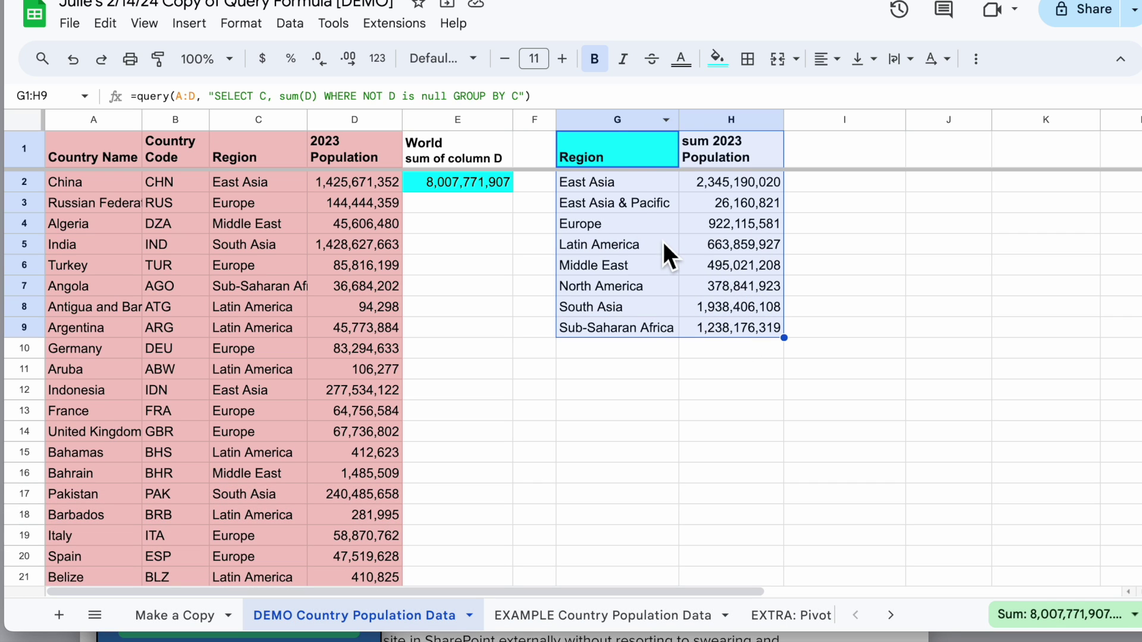
pyautogui.click(976, 58)
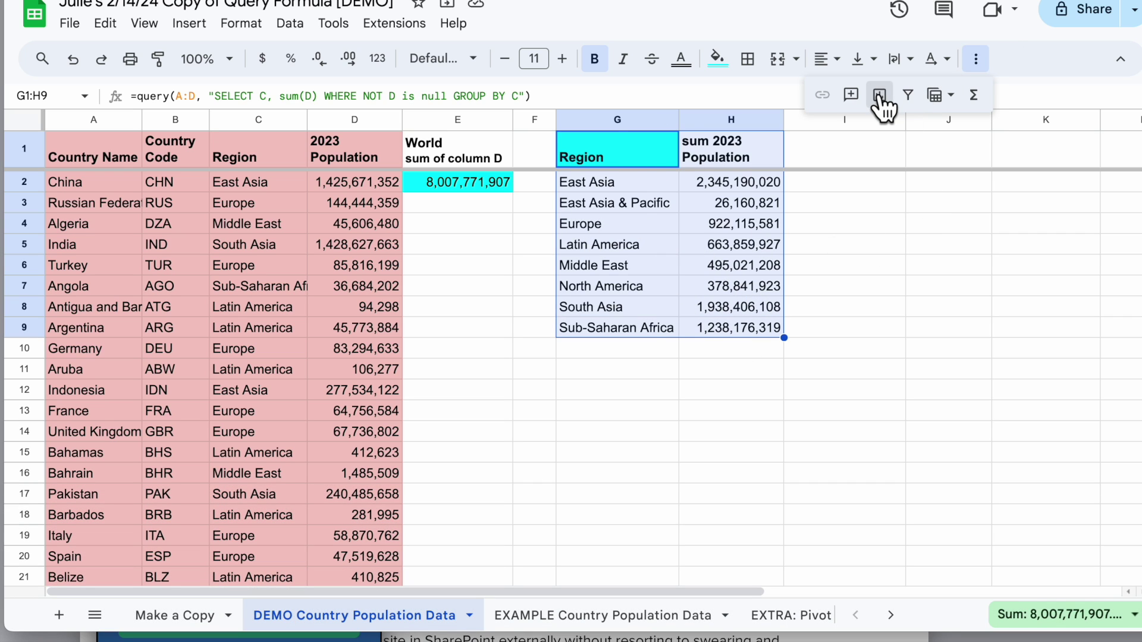
pyautogui.click(881, 98)
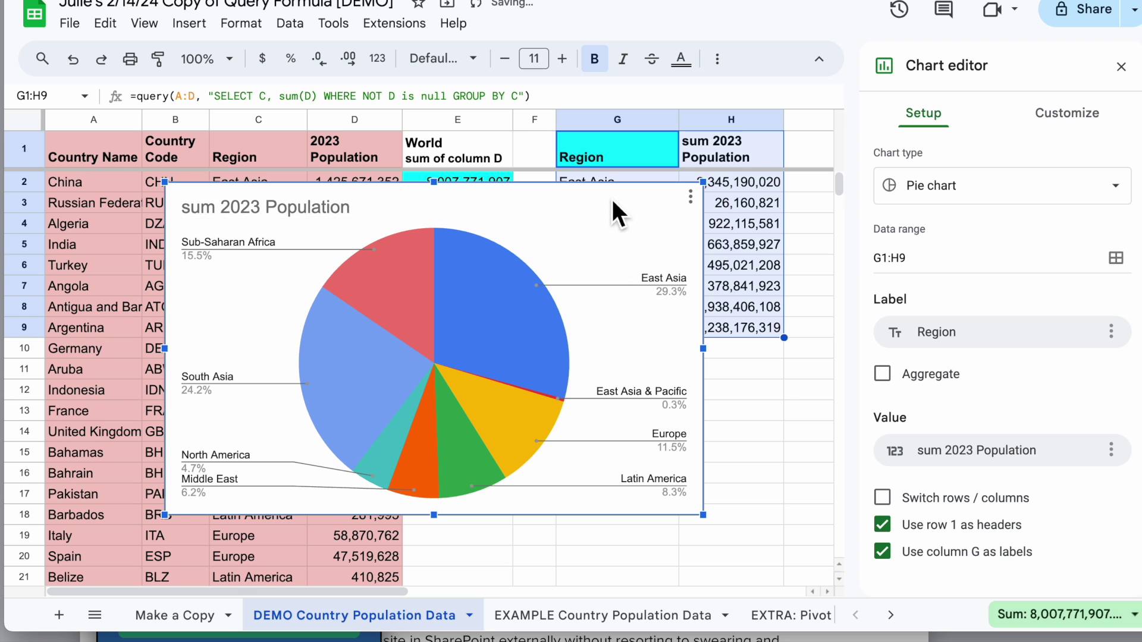
pyautogui.moveTo(613, 199); pyautogui.dragTo(712, 253)
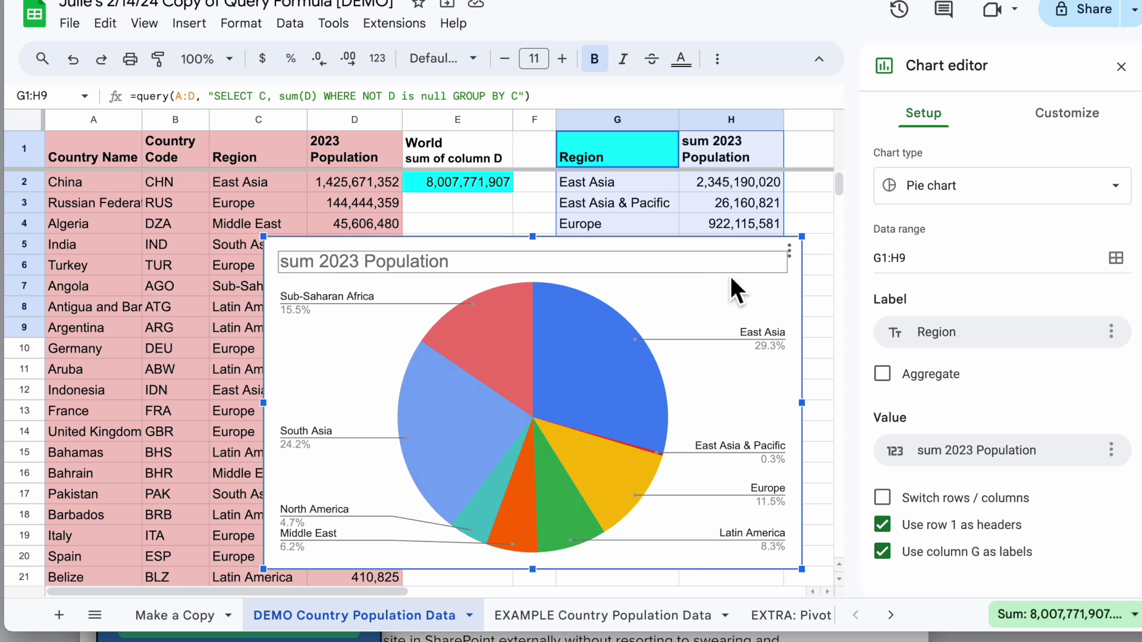
pyautogui.click(790, 251)
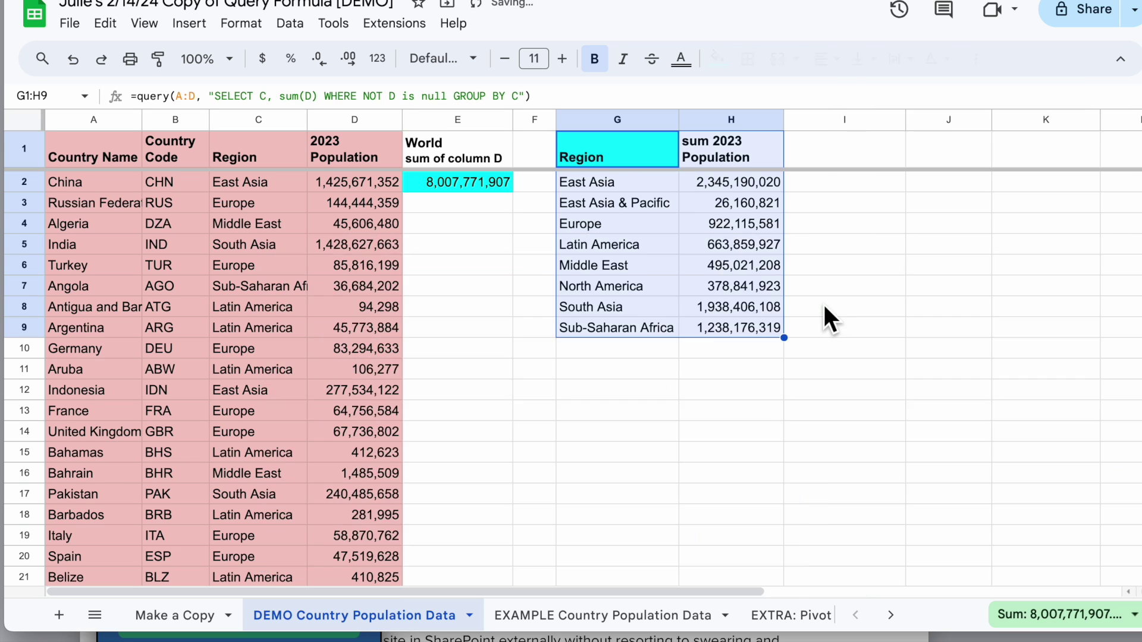
# Step: Append ORDER BY sum(D) after GROUP BY C to sort regions by total population
pyautogui.click(619, 151)
pyautogui.click(524, 96)
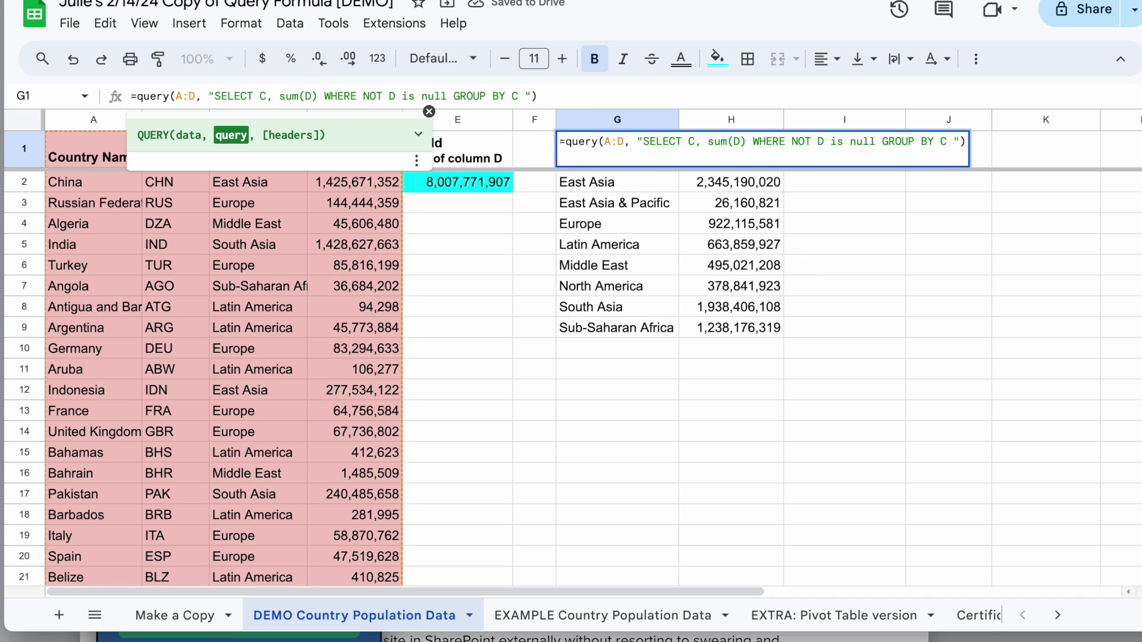
pyautogui.write('ORDER BY ')
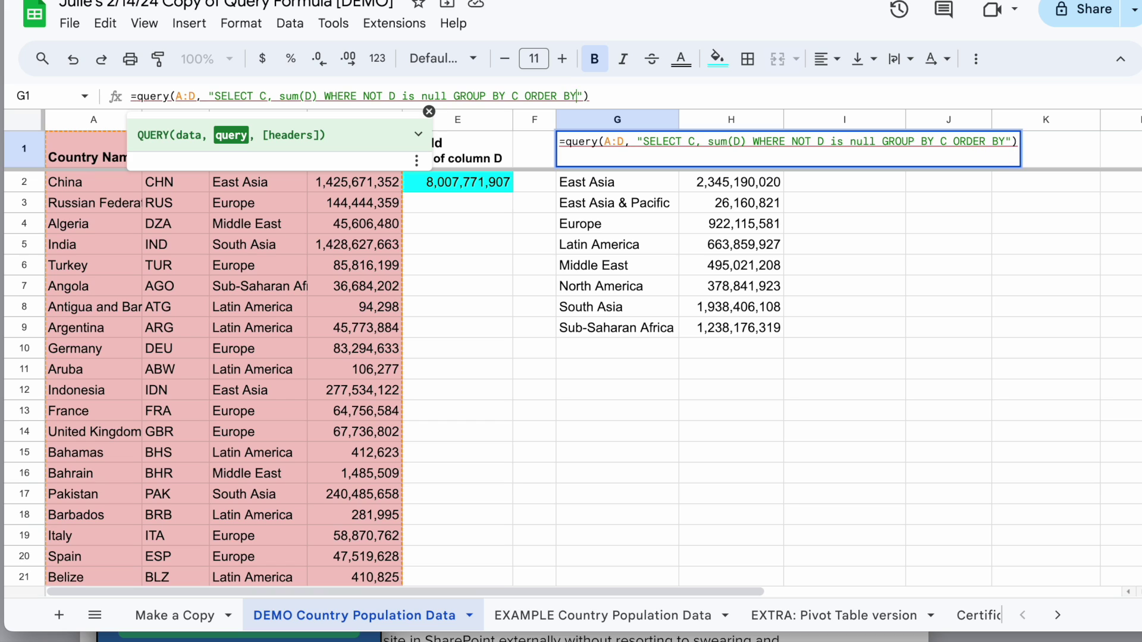
pyautogui.write('D')
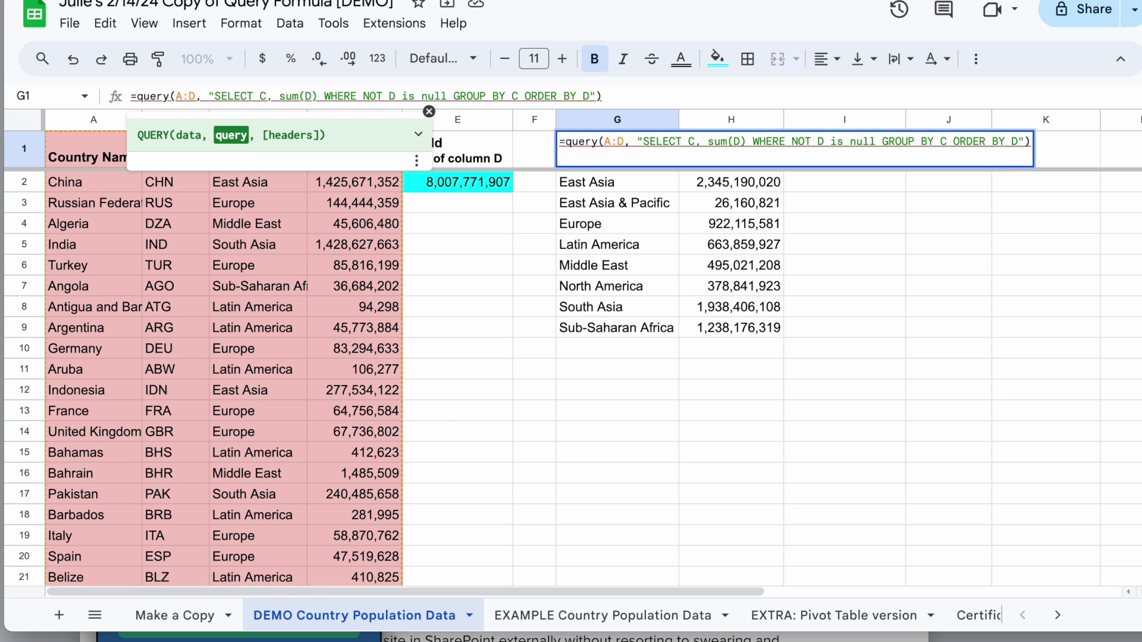
pyautogui.moveTo(558, 104)
pyautogui.write('sum(')
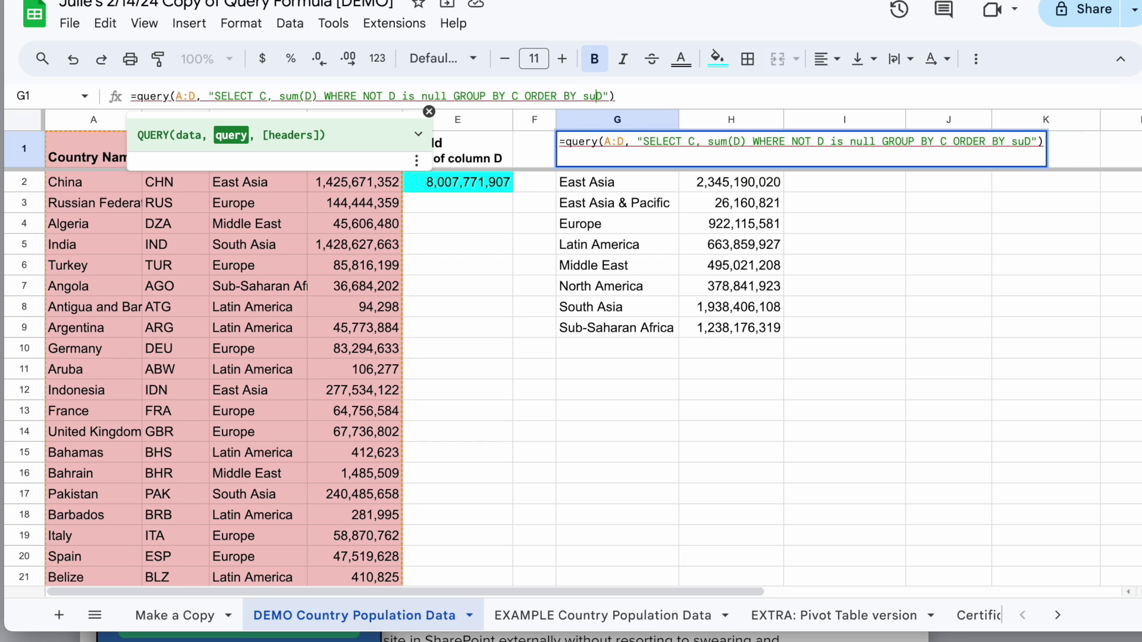
pyautogui.press('Right')
pyautogui.write(')')
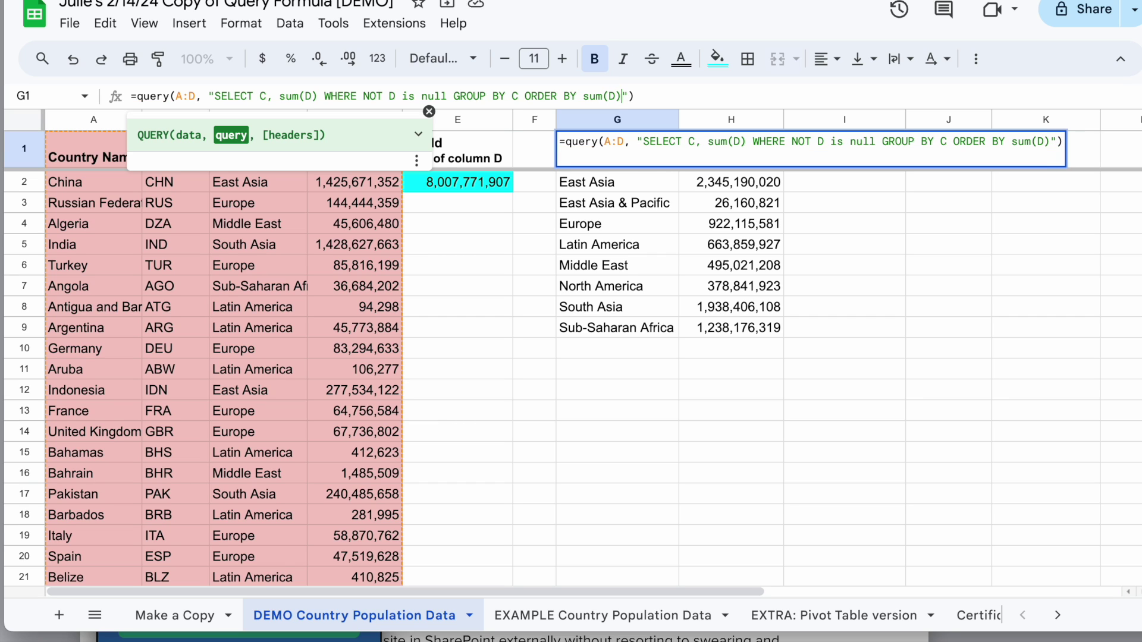
pyautogui.press('Return')
# Step: Add desc to the ORDER BY clause so totals run from East Asia downward
pyautogui.click(617, 148)
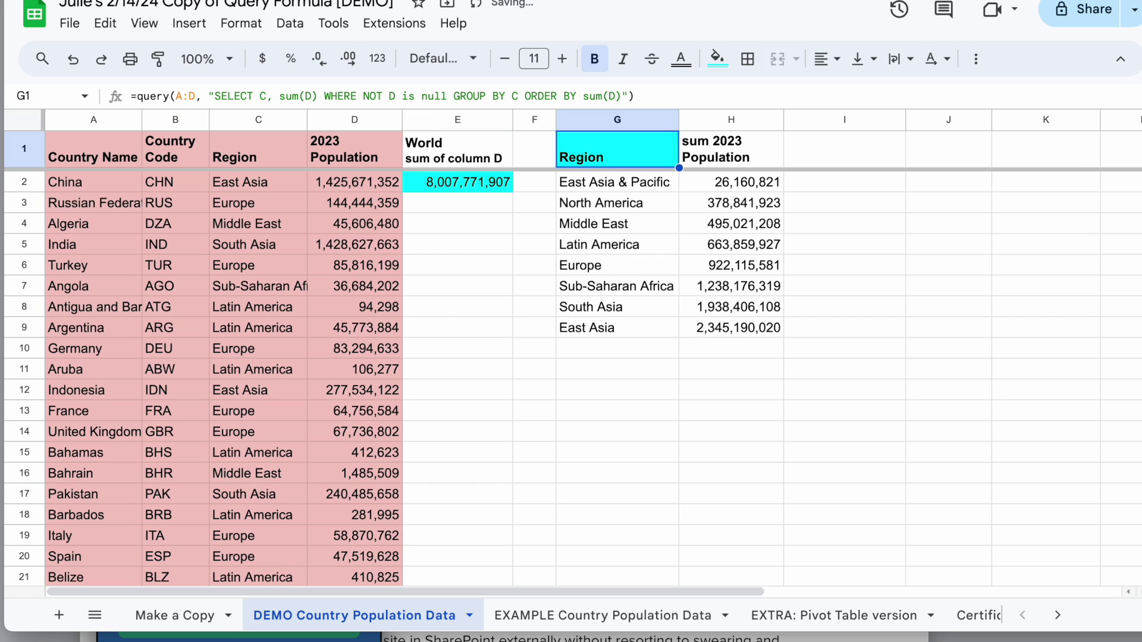
pyautogui.click(630, 96)
pyautogui.write('desc')
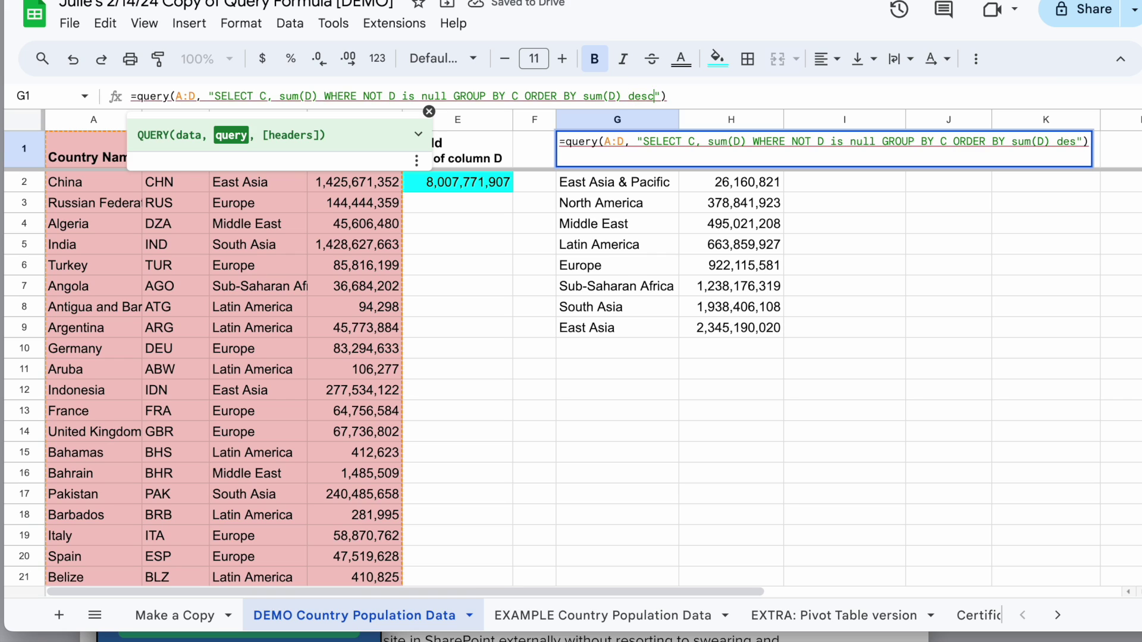
pyautogui.press('Return')
pyautogui.click(617, 149)
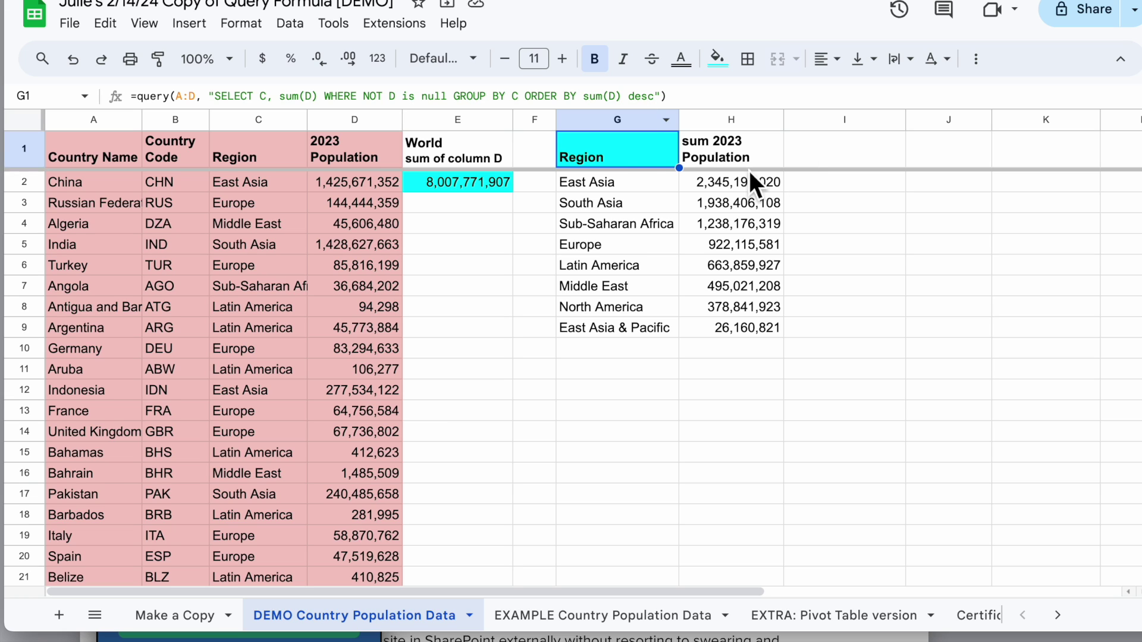
# Step: Select the sorted results G1:H9 with headers and insert a pie chart of regional population
pyautogui.moveTo(639, 168); pyautogui.dragTo(720, 327)
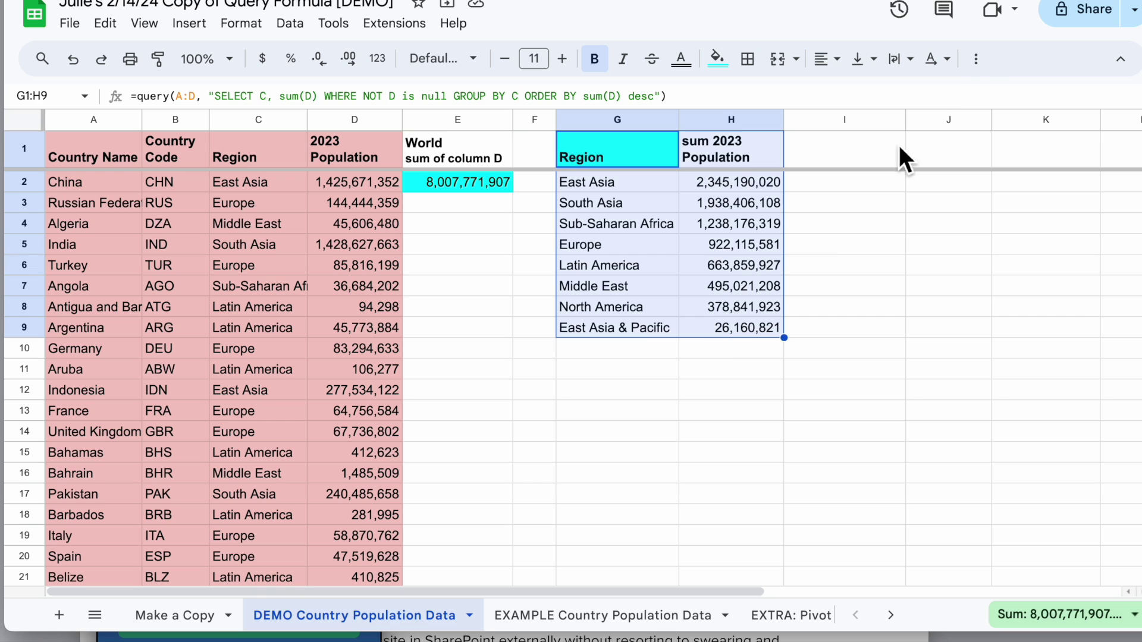
pyautogui.click(976, 59)
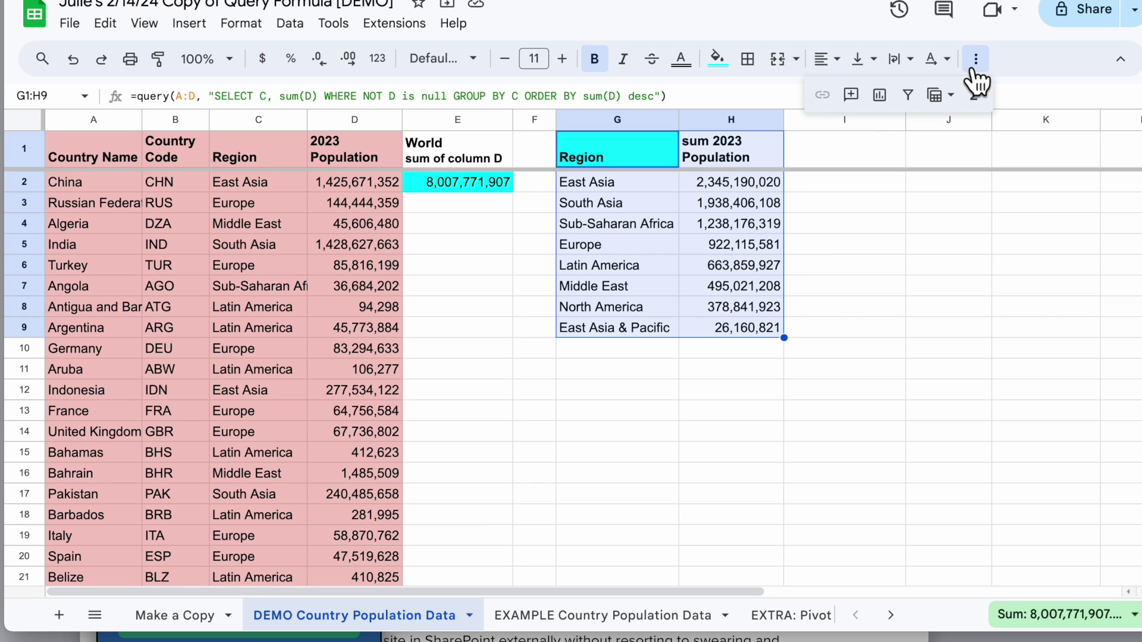
pyautogui.click(880, 95)
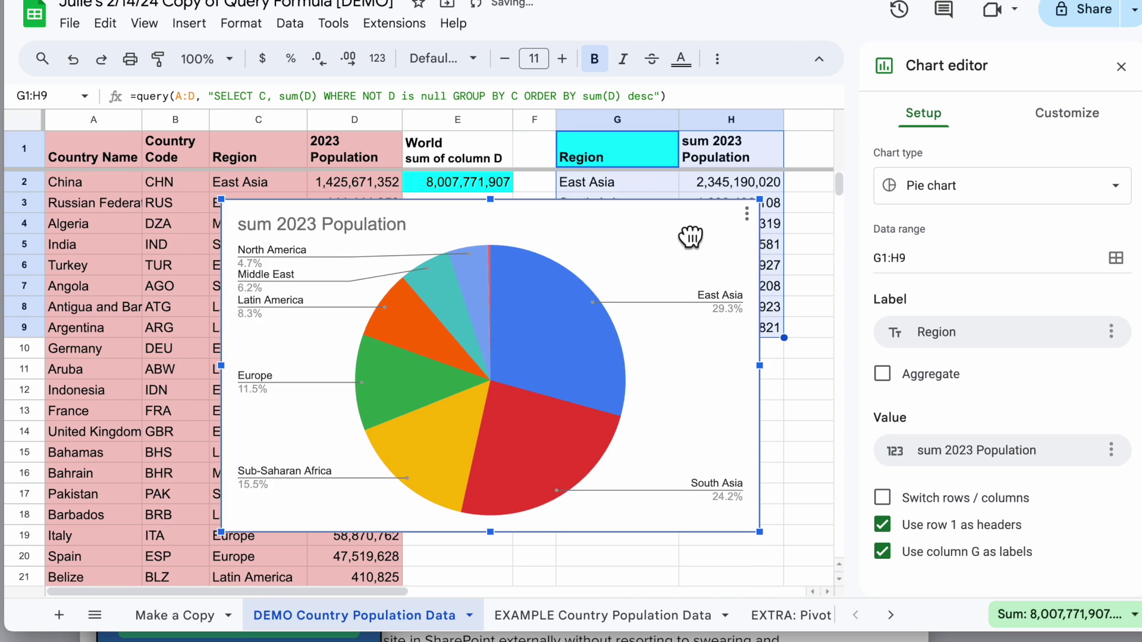